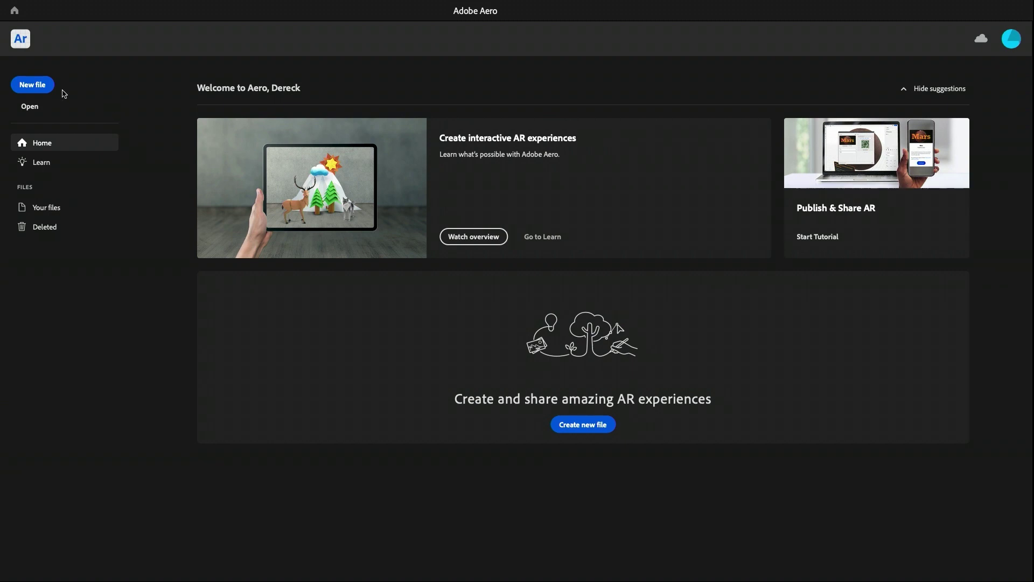
# - Create a project named 'Geospatial Creator Project' and set its anchor type to Location
pyautogui.click(45, 90)
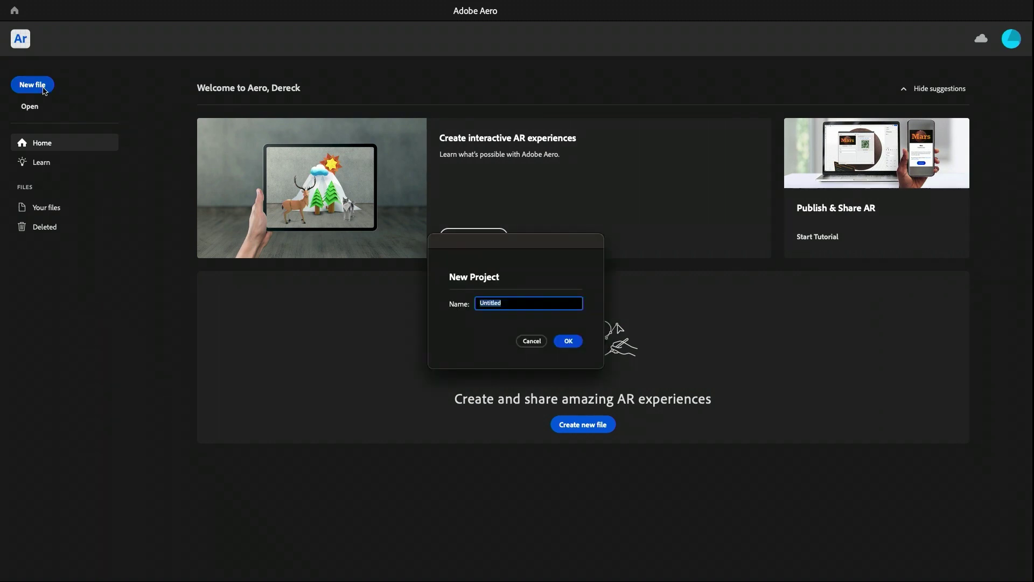
pyautogui.write('Goep')
pyautogui.press('BackSpace')
pyautogui.press('BackSpace')
pyautogui.press('BackSpace')
pyautogui.write('eospatial G')
pyautogui.click(569, 341)
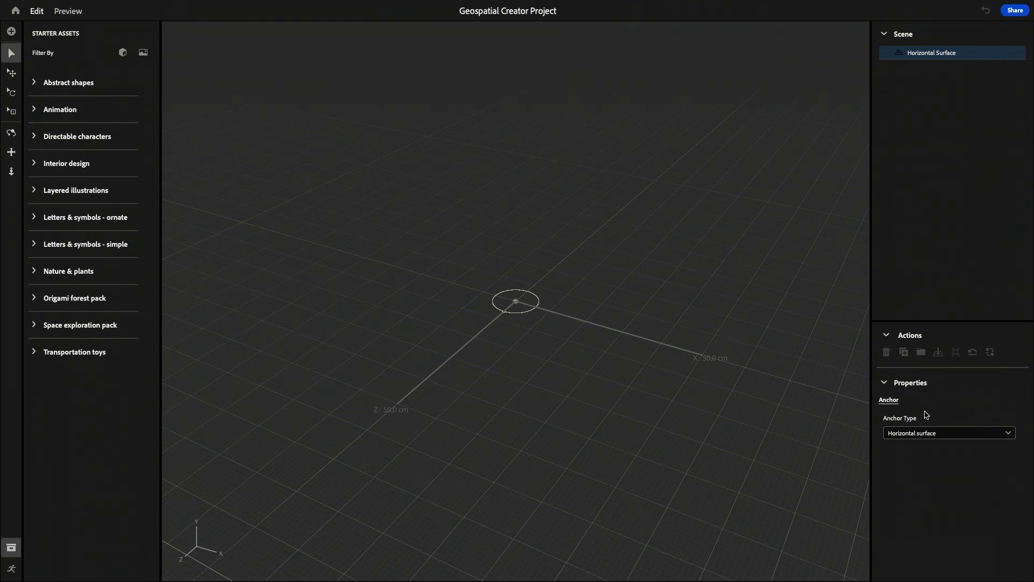
pyautogui.click(934, 433)
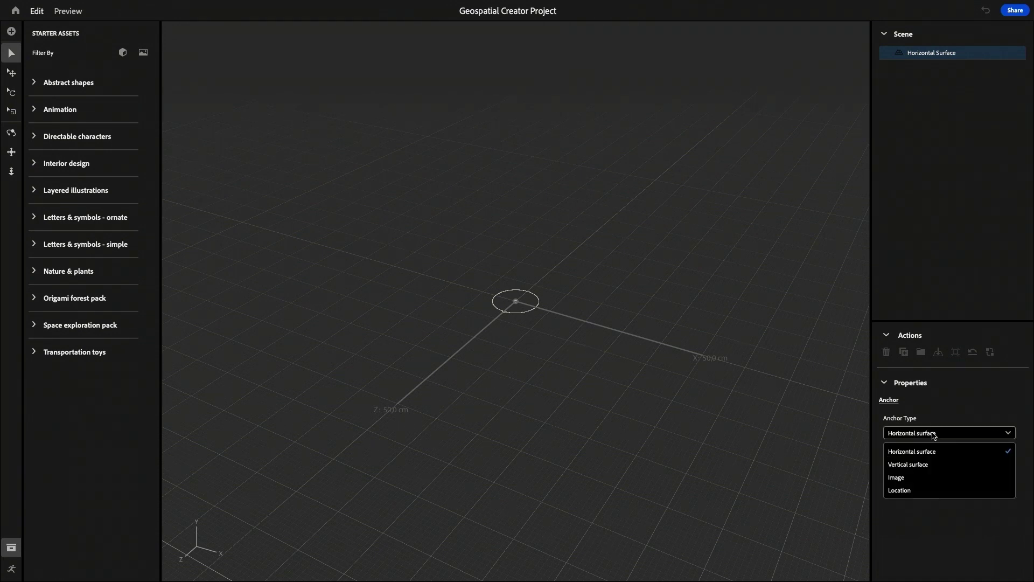
pyautogui.click(932, 491)
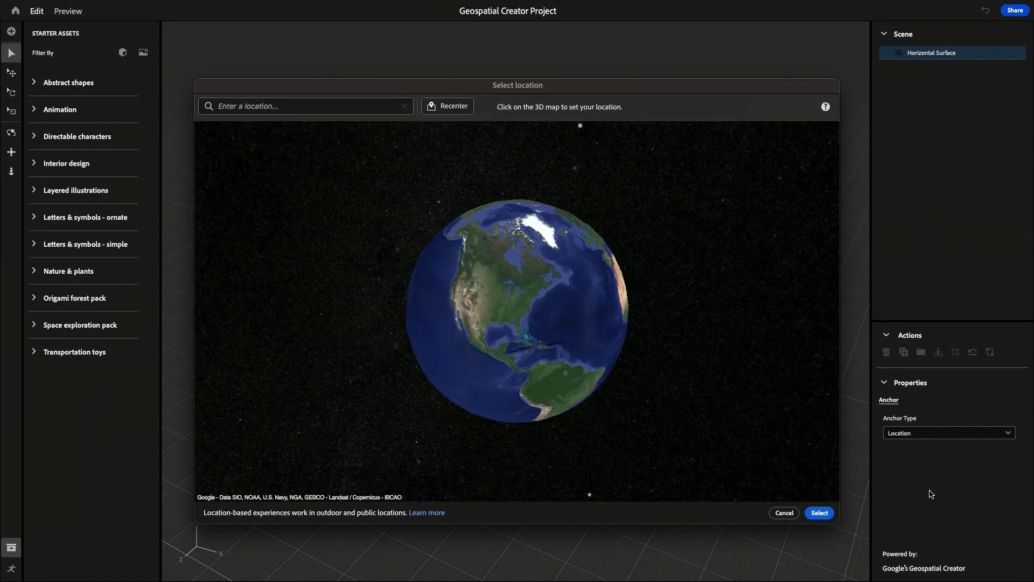
# - Search the location picker for 'Google' and jump to the Googleplex
pyautogui.click(361, 109)
pyautogui.write('Google')
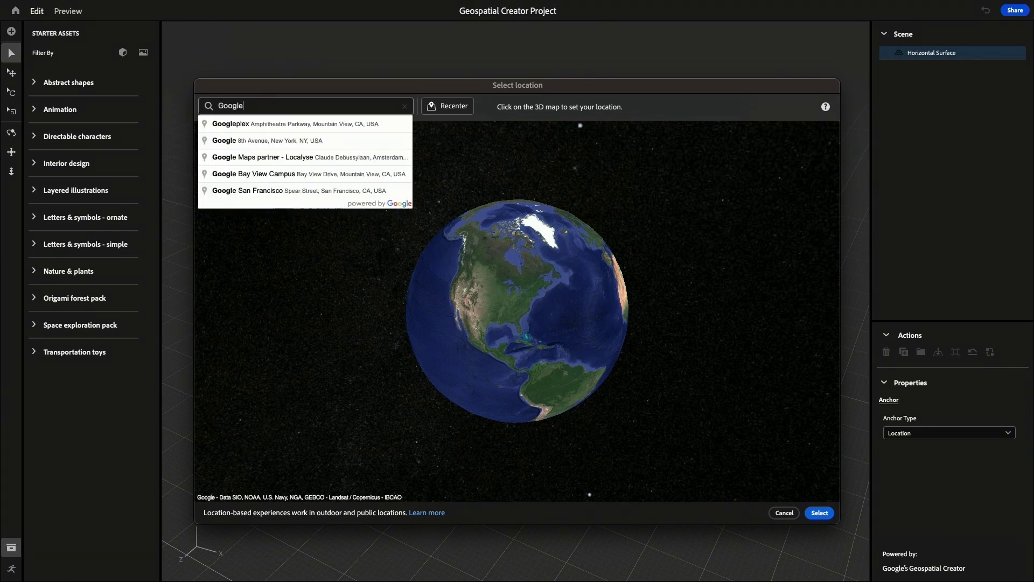
pyautogui.click(328, 123)
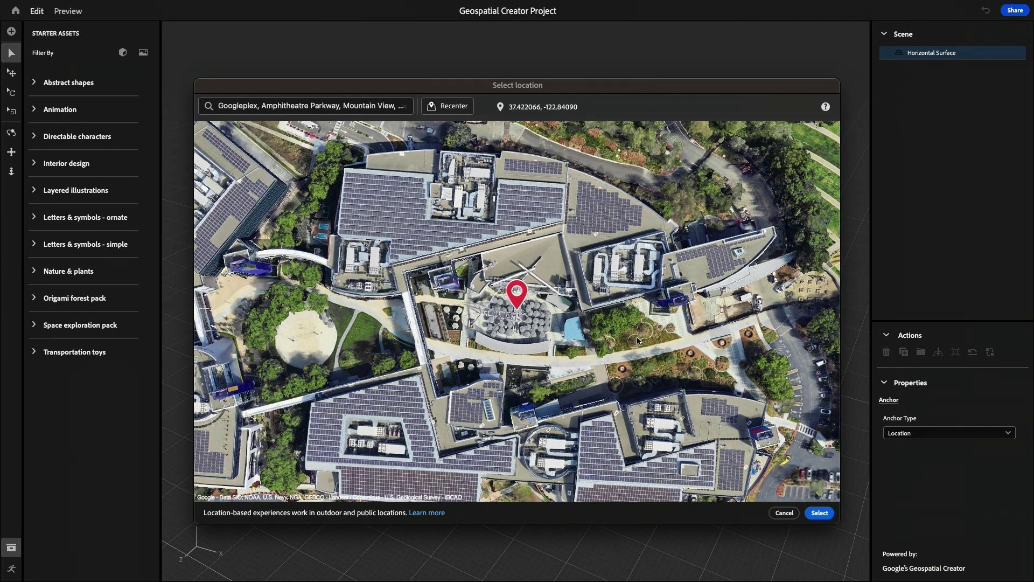
# - Pin the anchor in the courtyard at 37.421897, -122.083256 and confirm the spot
pyautogui.moveTo(638, 339); pyautogui.dragTo(572, 319)
pyautogui.moveTo(710, 214); pyautogui.dragTo(558, 258)
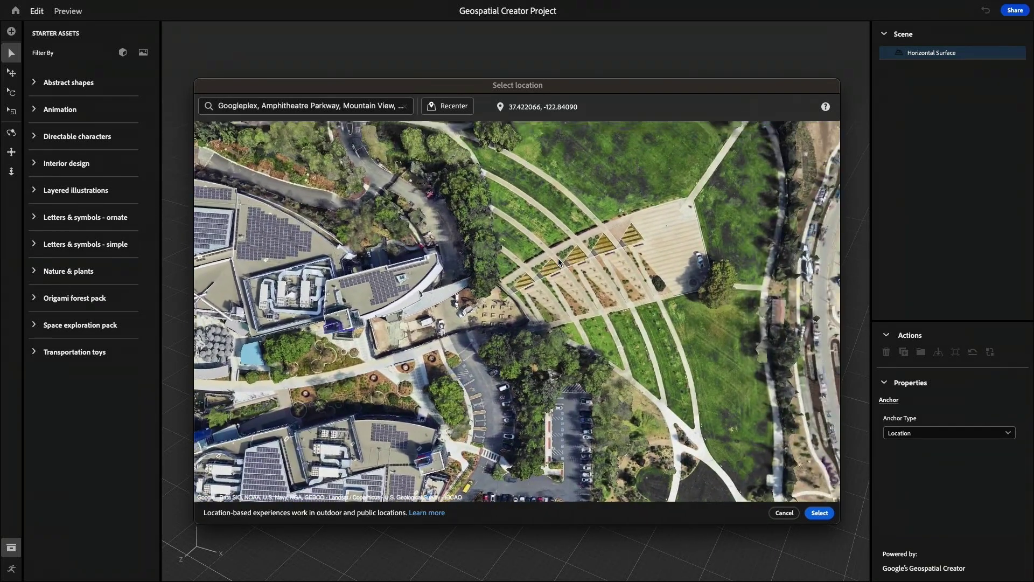
pyautogui.moveTo(661, 213); pyautogui.dragTo(627, 203)
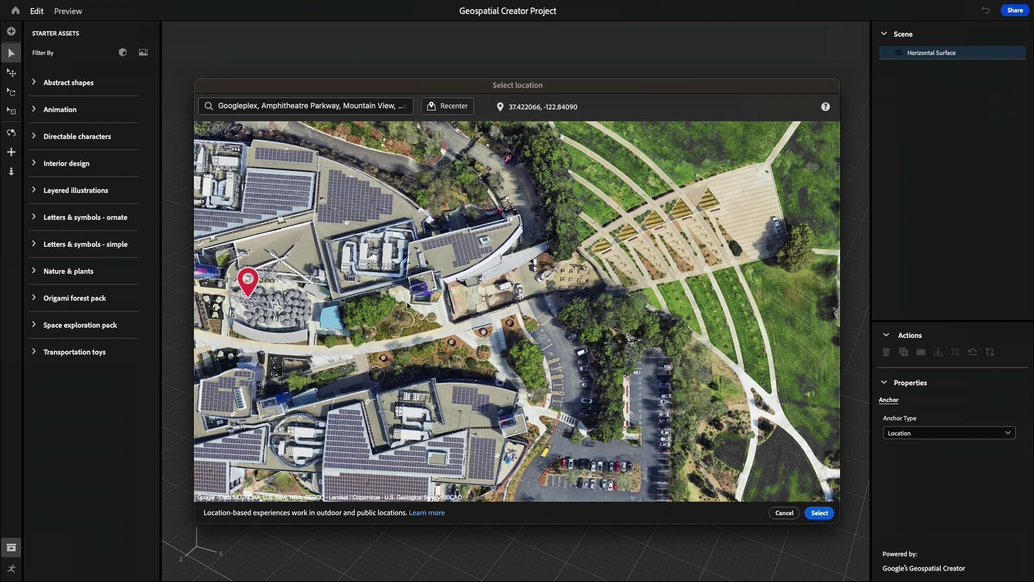
pyautogui.moveTo(408, 305); pyautogui.dragTo(533, 264)
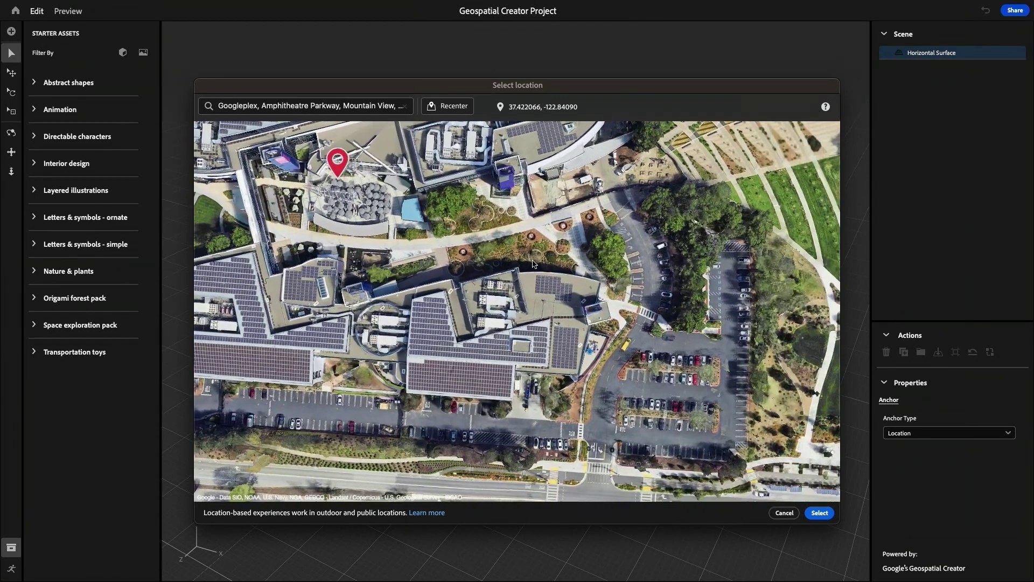
pyautogui.moveTo(582, 235); pyautogui.dragTo(538, 315)
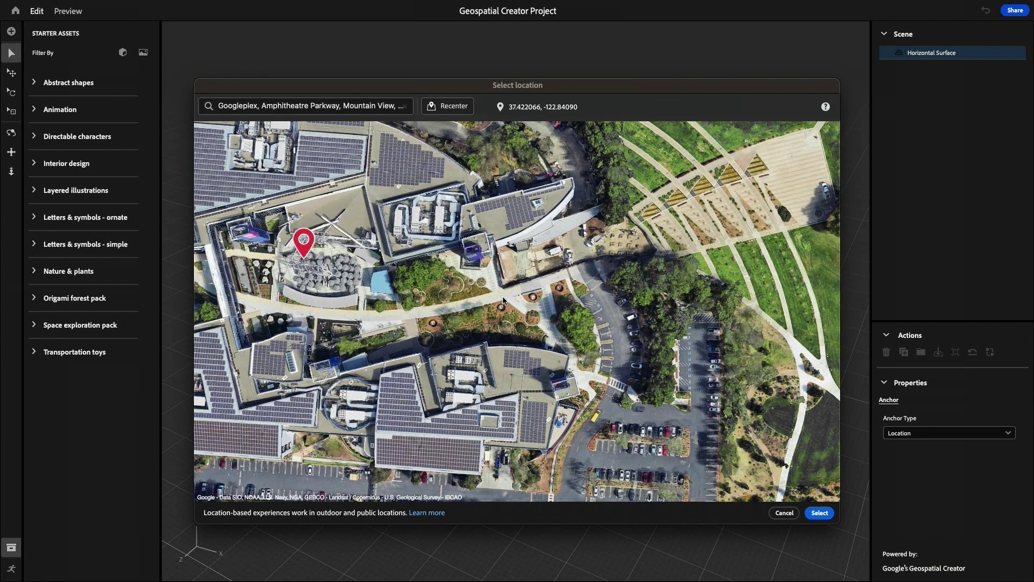
pyautogui.moveTo(504, 301); pyautogui.dragTo(520, 278)
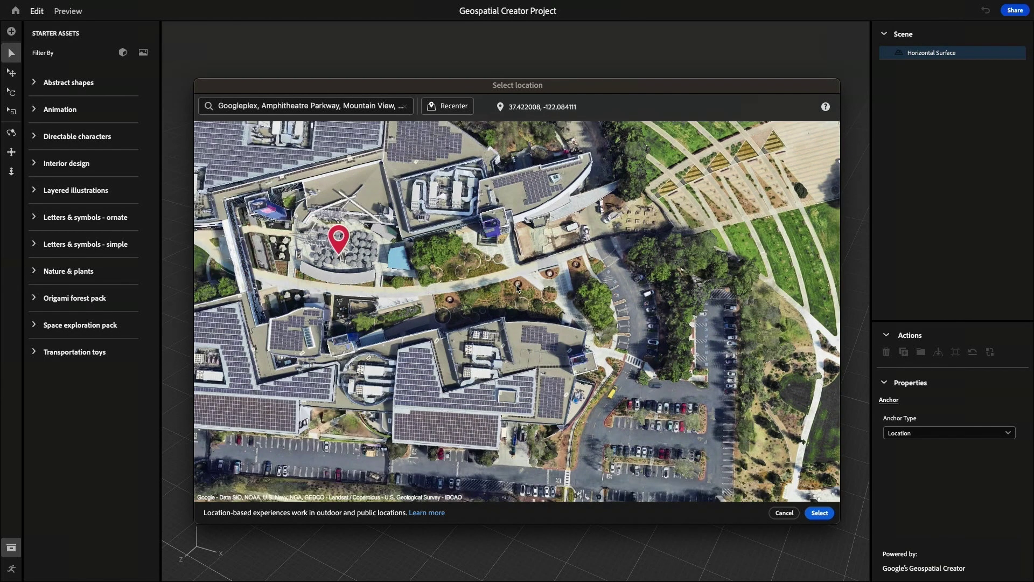
pyautogui.click(517, 288)
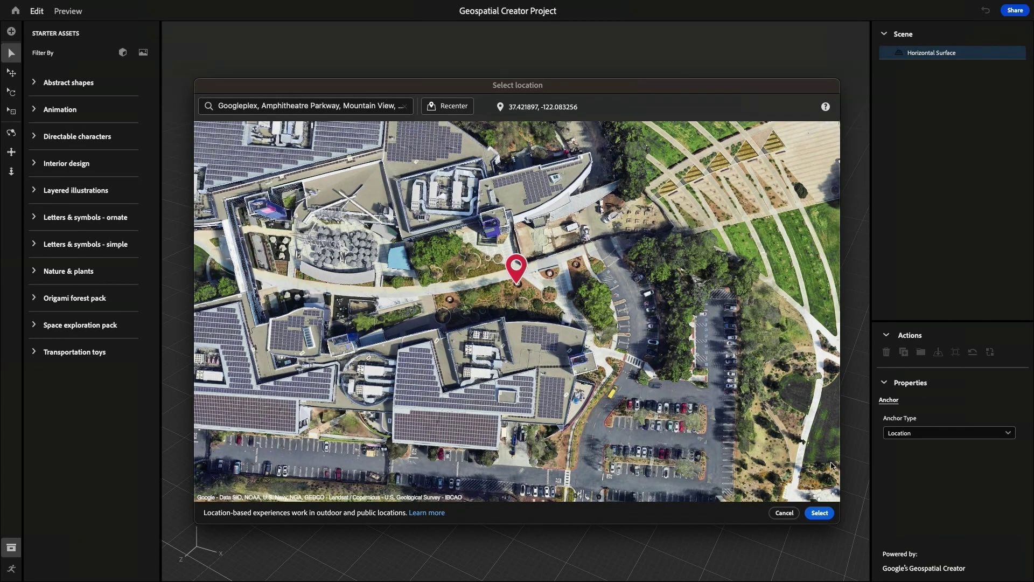
pyautogui.click(819, 514)
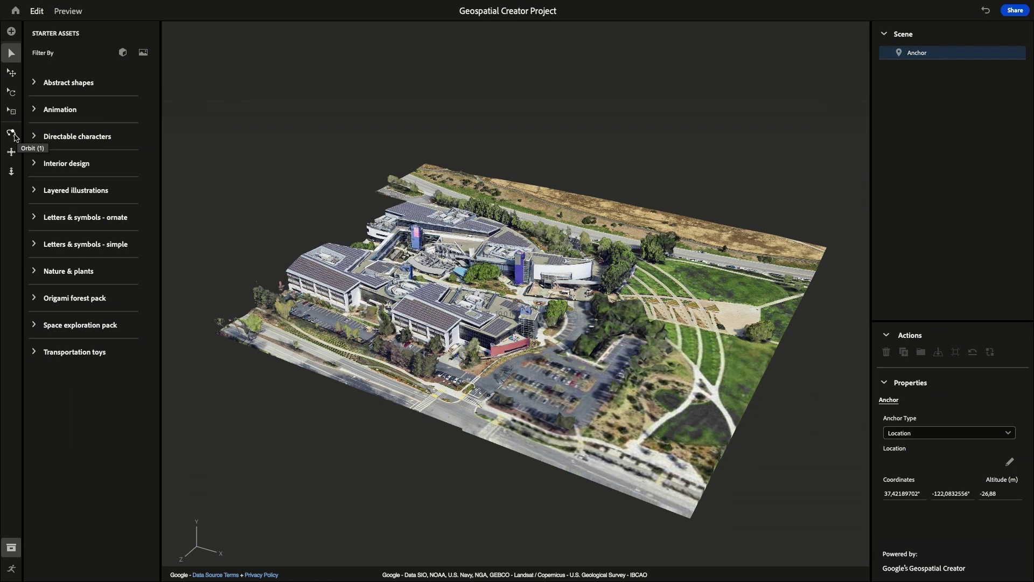
# - Orbit, pan and zoom the 3D Googleplex map in toward the anchor
pyautogui.click(11, 133)
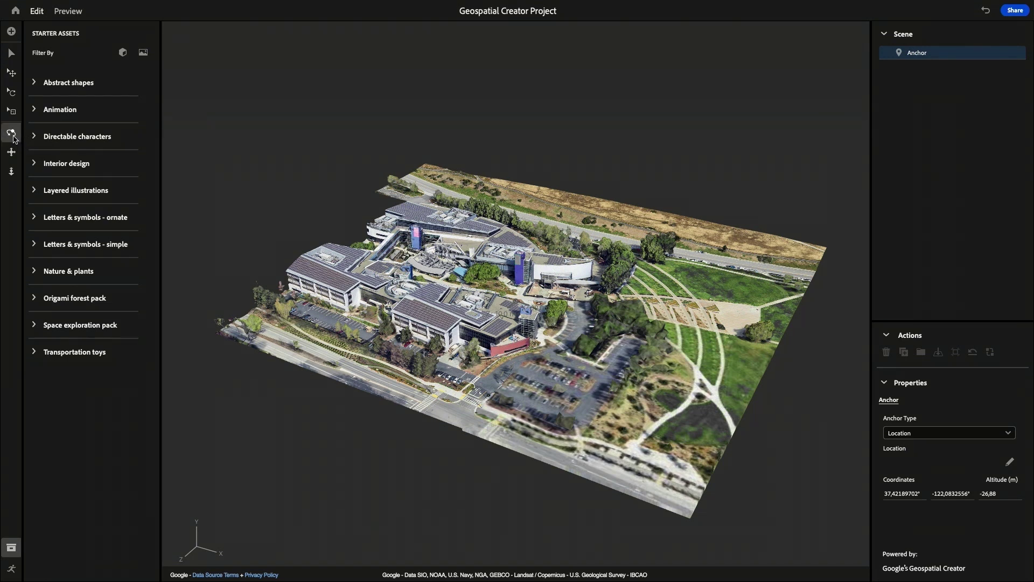
pyautogui.moveTo(523, 246); pyautogui.dragTo(461, 277)
pyautogui.scroll(5, 530, 306)
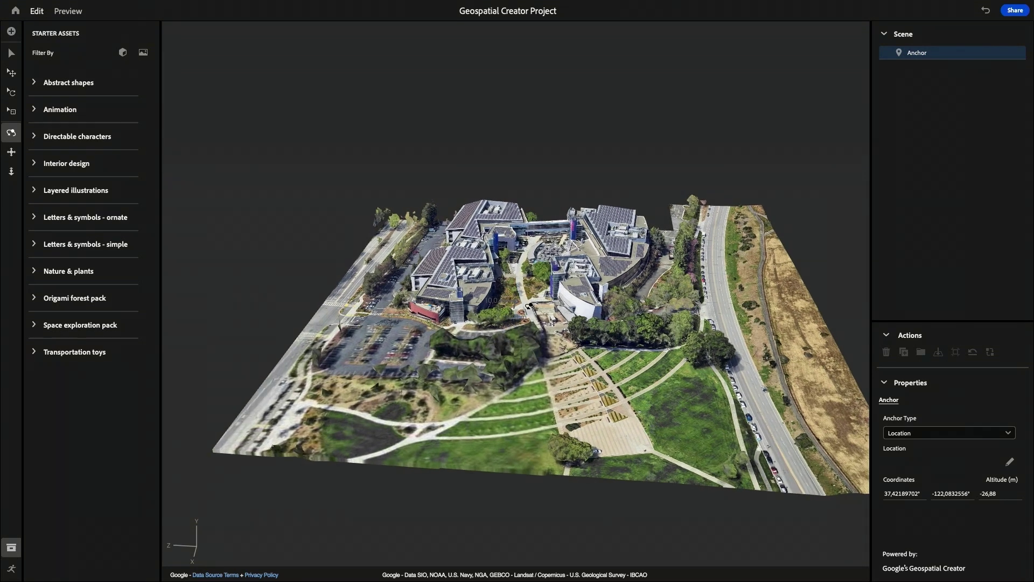
pyautogui.click(11, 153)
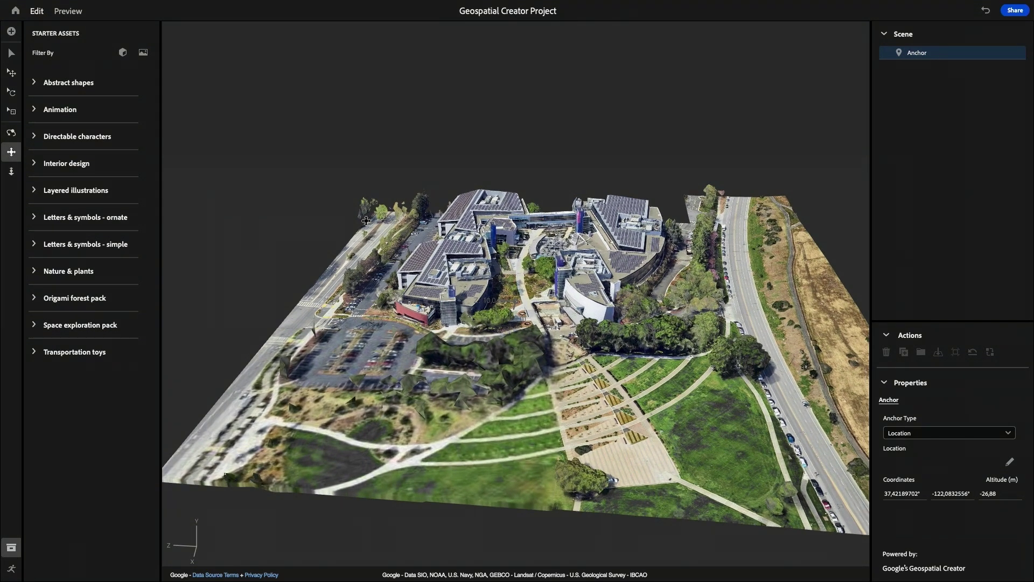
pyautogui.moveTo(599, 277); pyautogui.dragTo(462, 221)
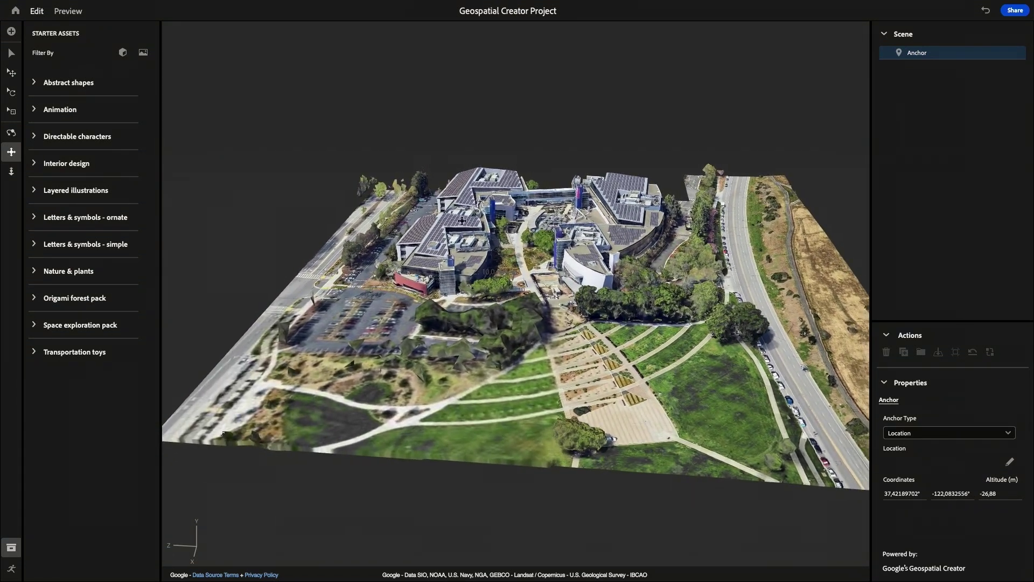
pyautogui.click(13, 174)
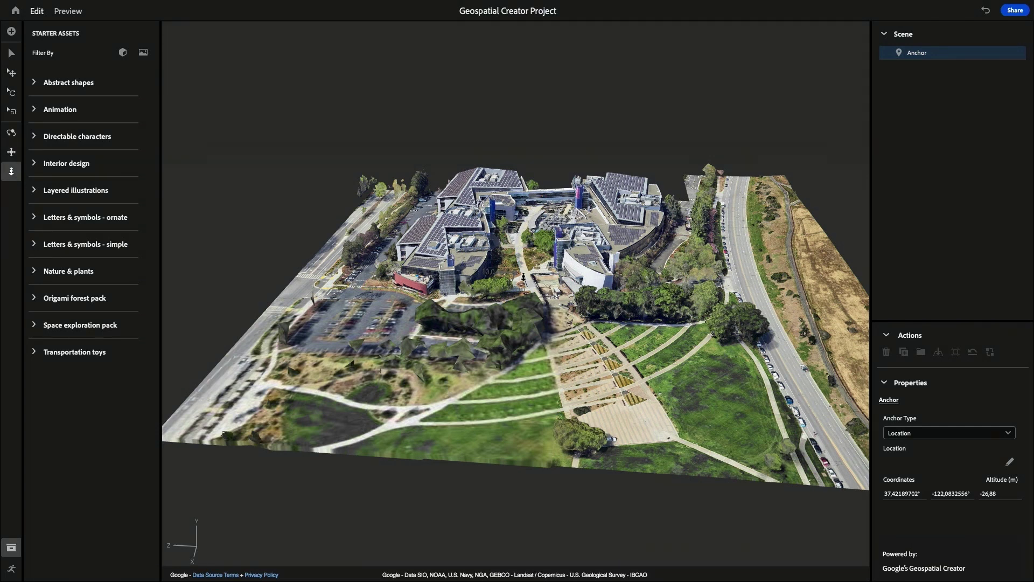
pyautogui.scroll(5, 523, 278)
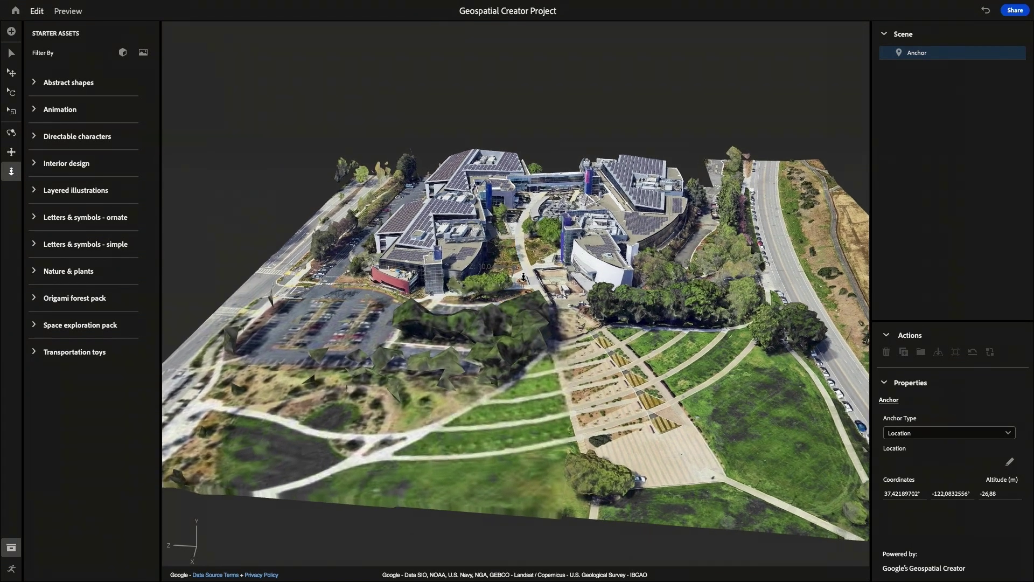
pyautogui.scroll(8, 523, 277)
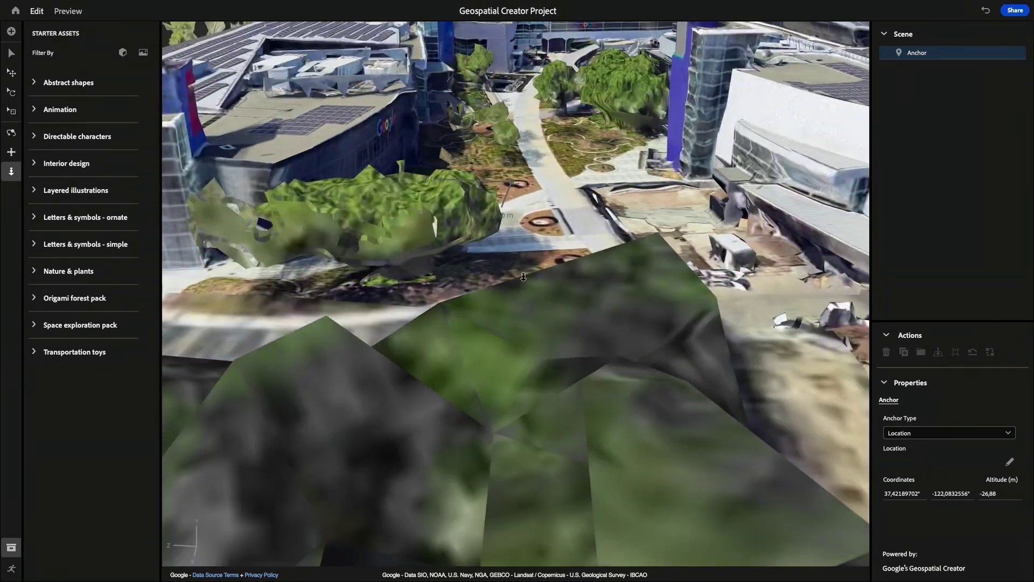
# - Tilt and recentre the view to look down on the anchor among the planters
pyautogui.click(12, 152)
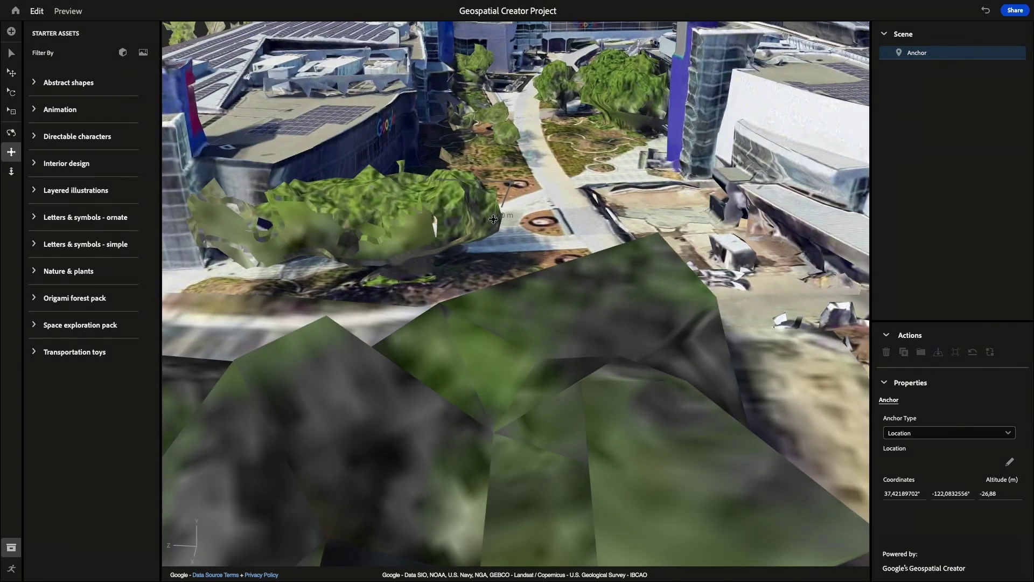
pyautogui.moveTo(535, 218); pyautogui.dragTo(514, 250)
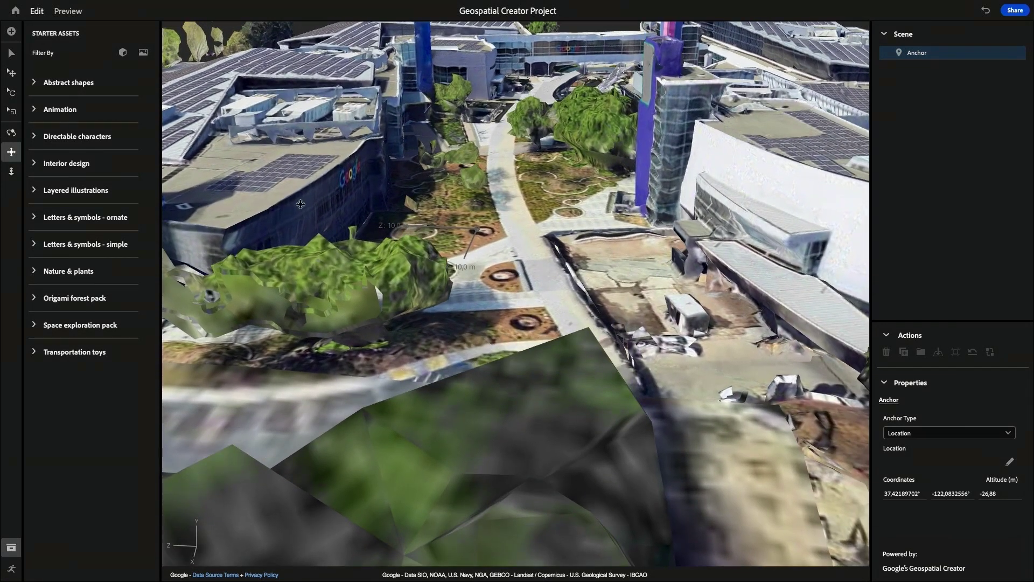
pyautogui.click(11, 134)
pyautogui.moveTo(486, 207); pyautogui.dragTo(490, 246)
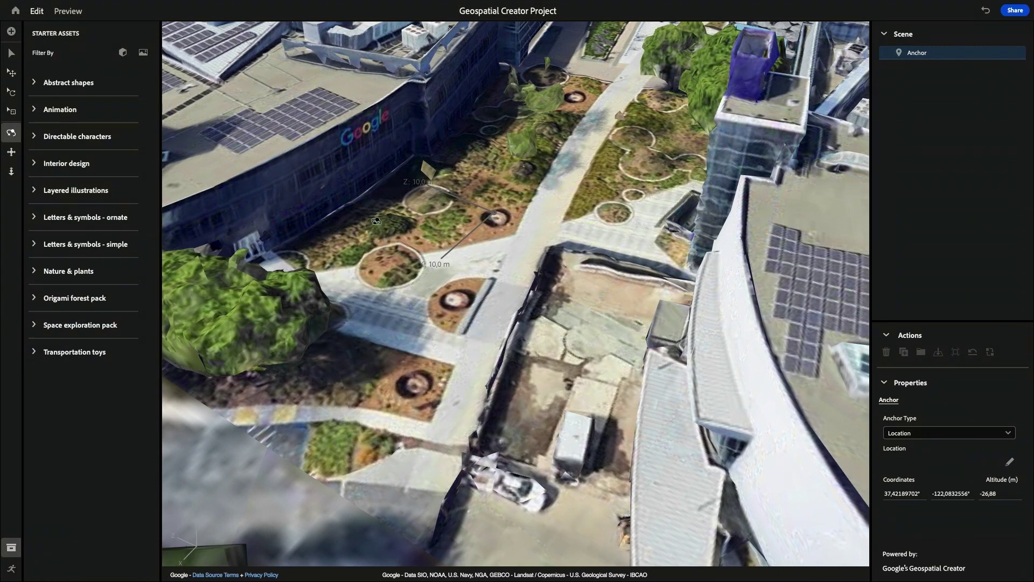
pyautogui.click(18, 154)
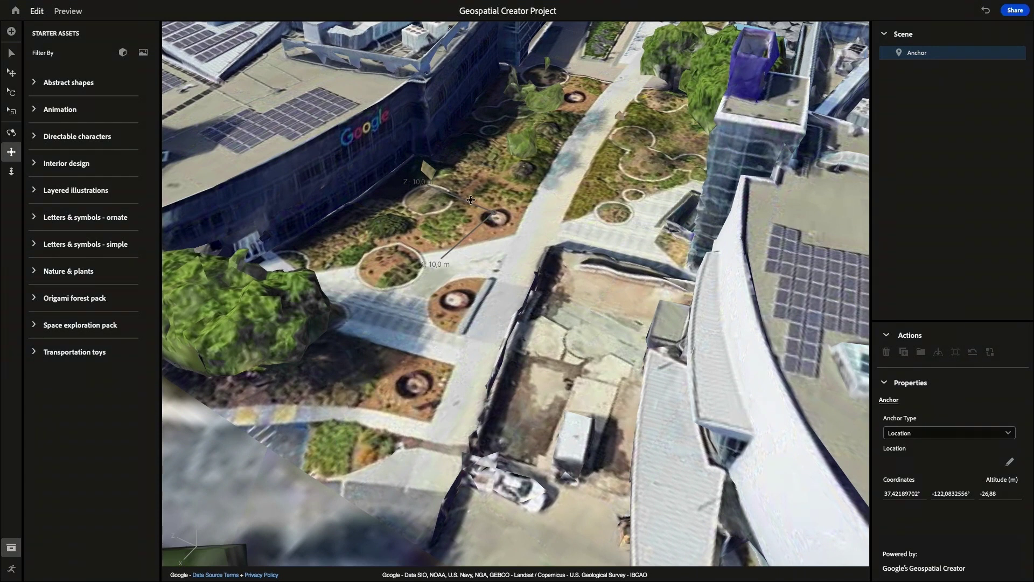
pyautogui.moveTo(471, 200); pyautogui.dragTo(463, 263)
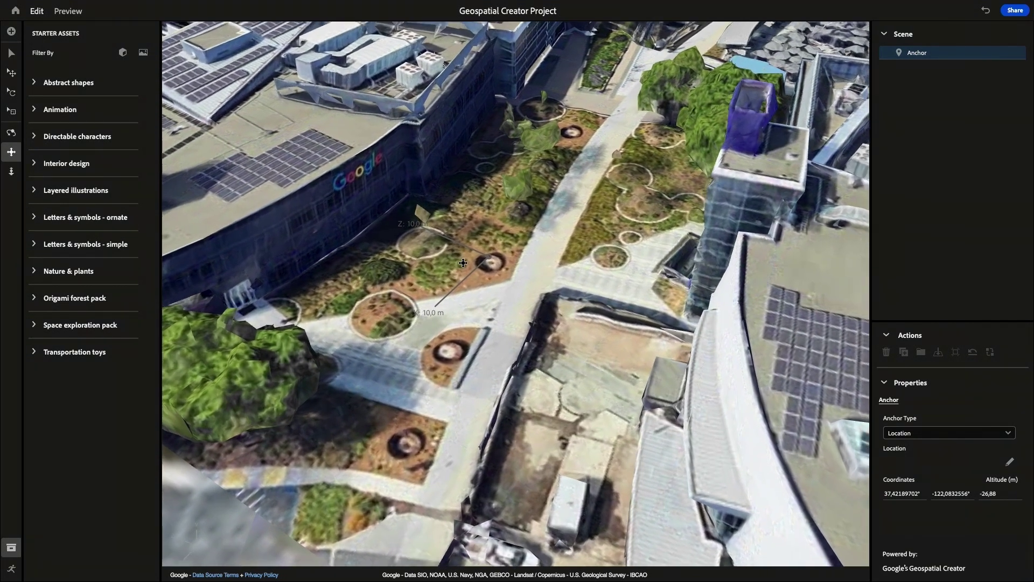
pyautogui.scroll(5, 464, 263)
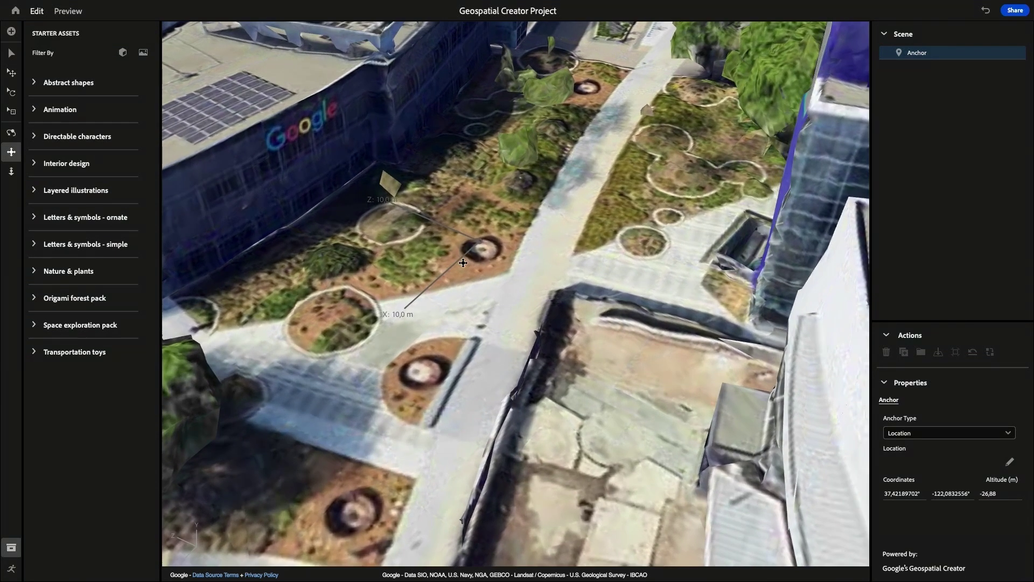
pyautogui.click(11, 132)
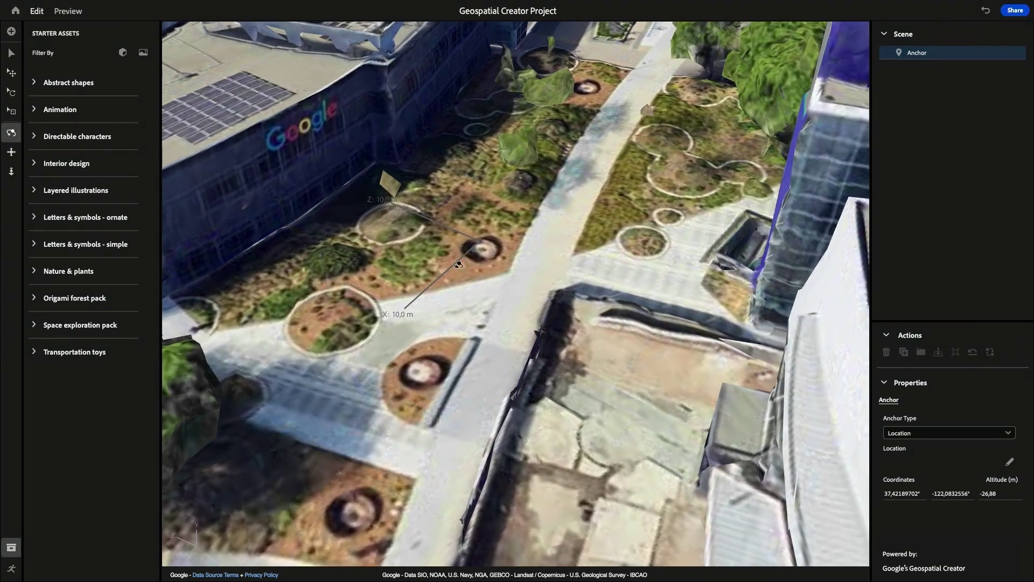
pyautogui.moveTo(458, 264); pyautogui.dragTo(478, 242)
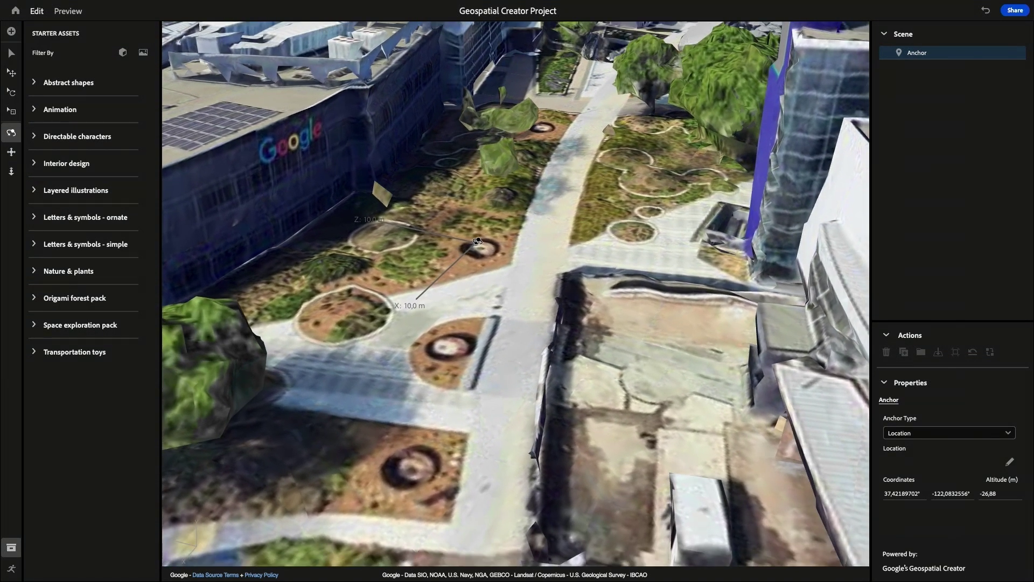
# - Import the Donut.glb model from the Downloads folder into the scene
pyautogui.click(12, 34)
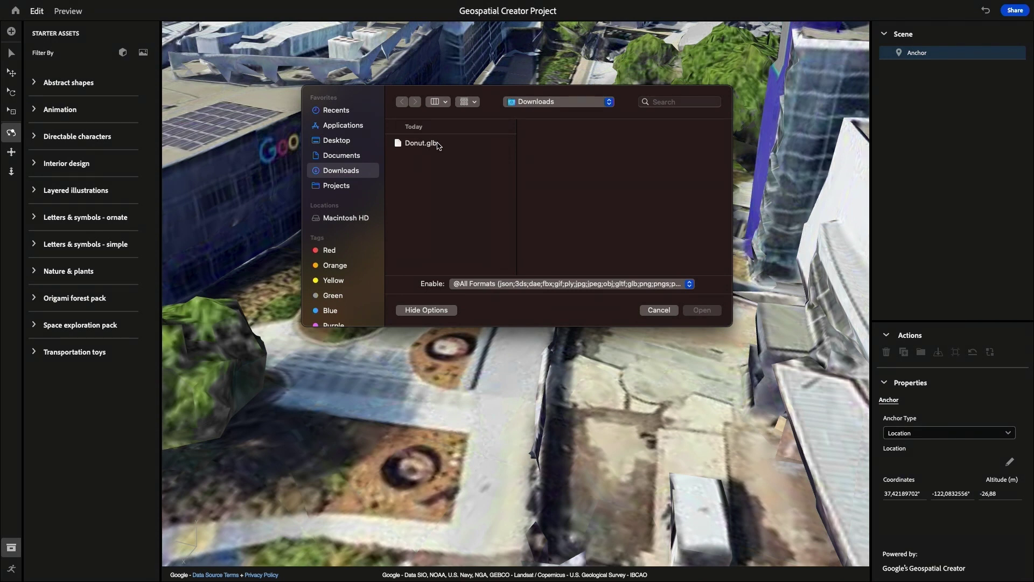
pyautogui.click(437, 145)
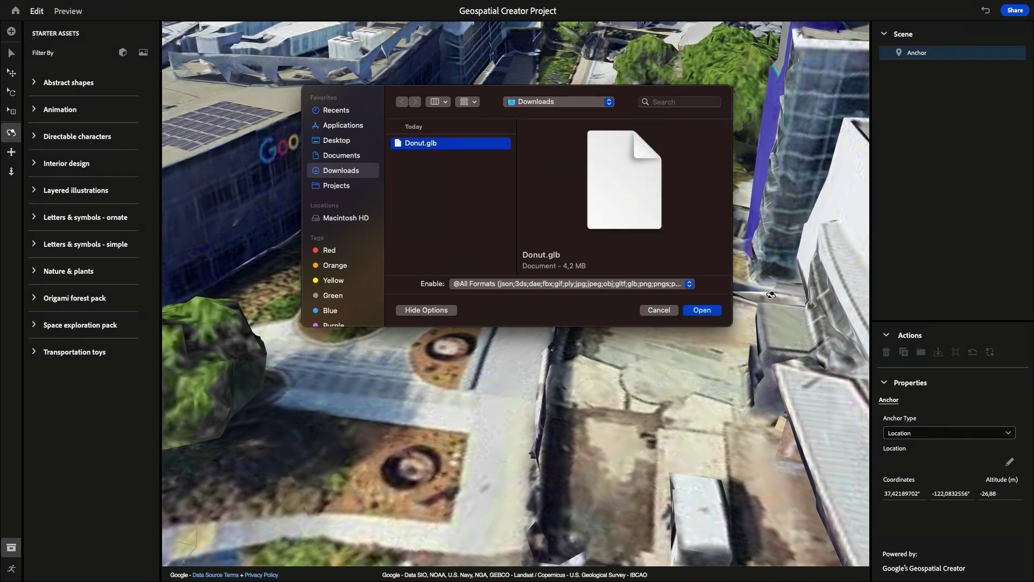
pyautogui.click(711, 312)
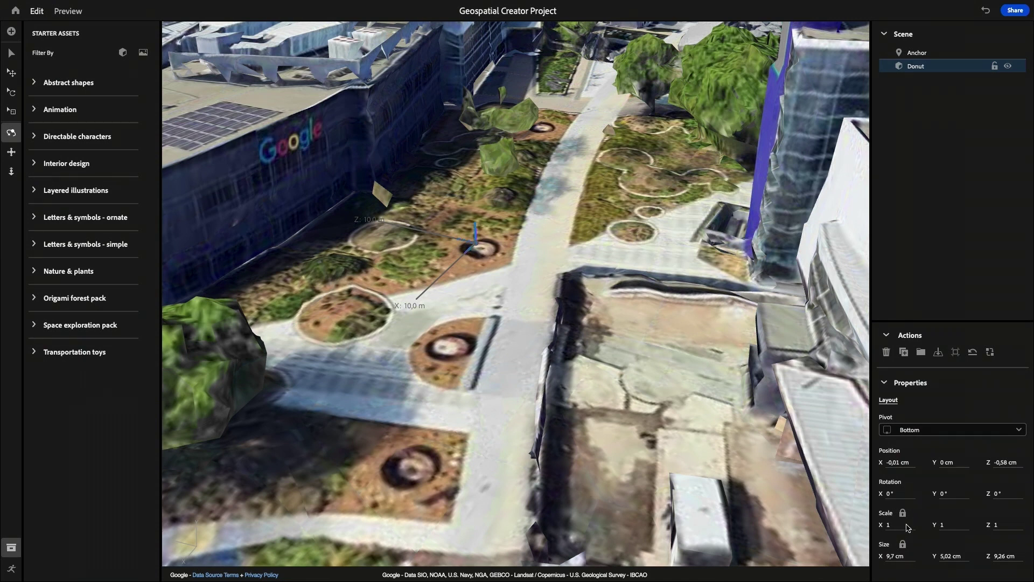
# - Scale the Donut to 50 and zoom the view in on it
pyautogui.click(890, 525)
pyautogui.press('Return')
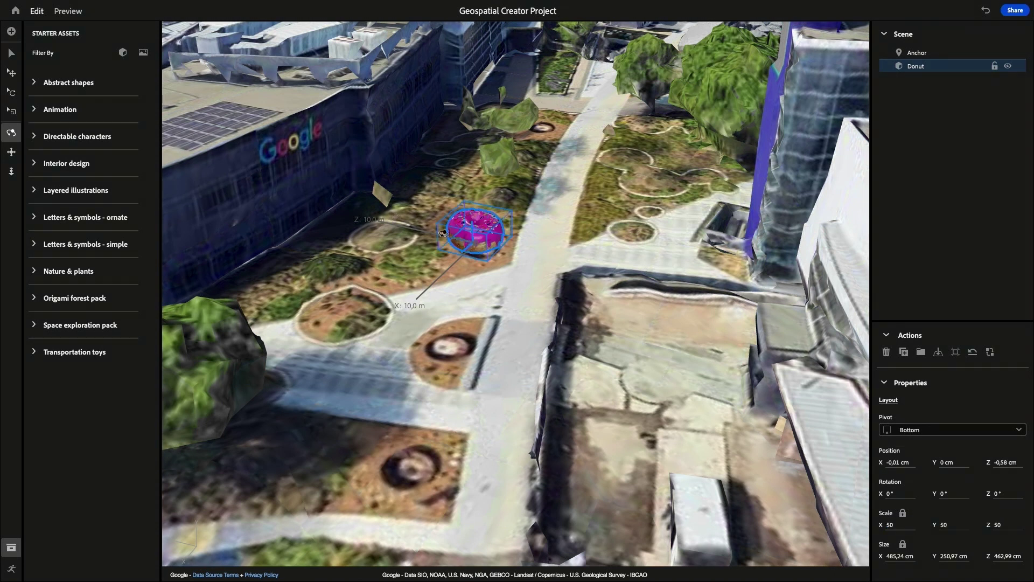
pyautogui.moveTo(371, 242); pyautogui.dragTo(460, 205)
pyautogui.scroll(10, 461, 205)
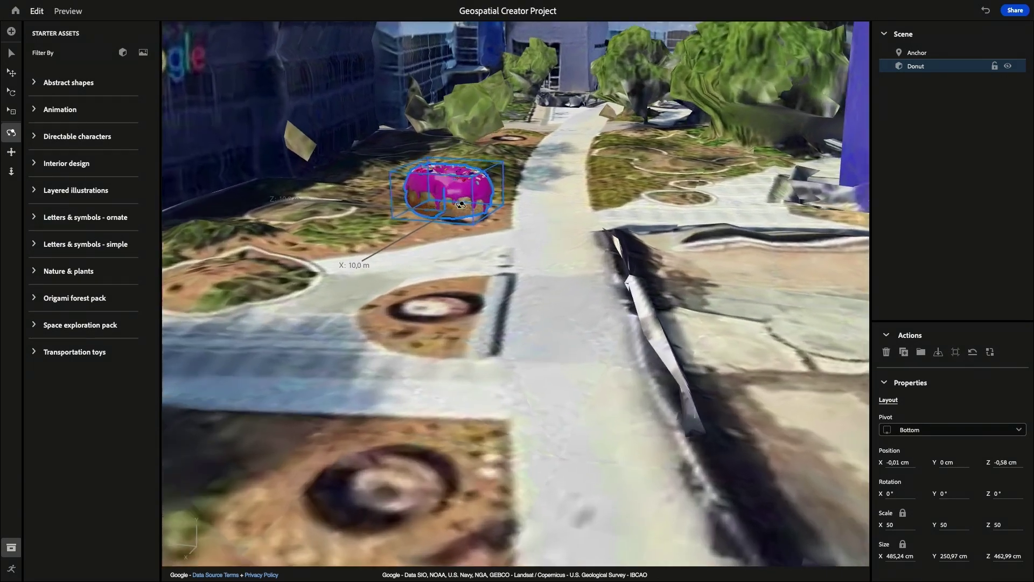
pyautogui.scroll(3, 490, 199)
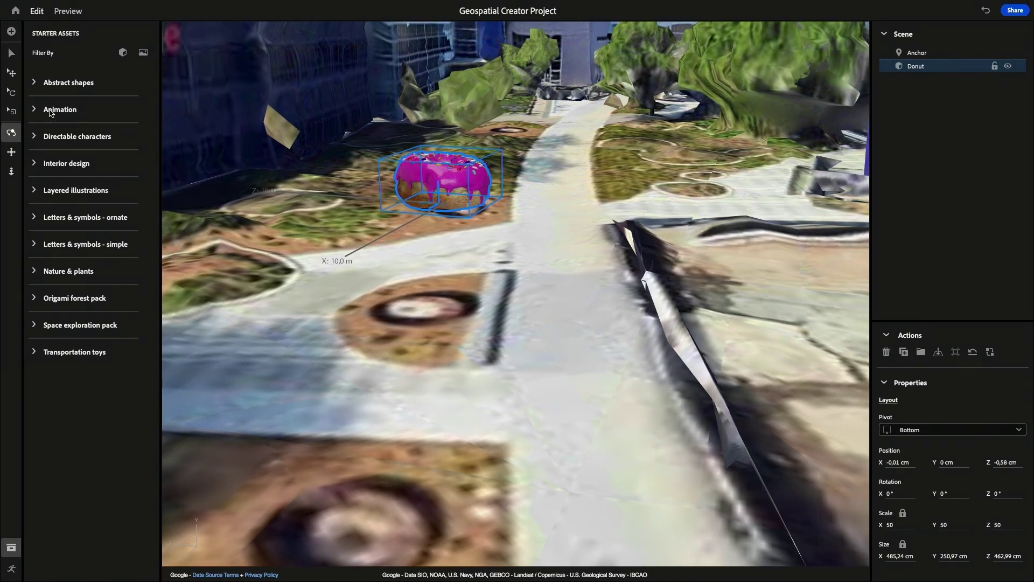
# - Move the donut onto the walkway and raise it to X 335.1, Y 198.38, Z -722.54 cm
pyautogui.click(10, 74)
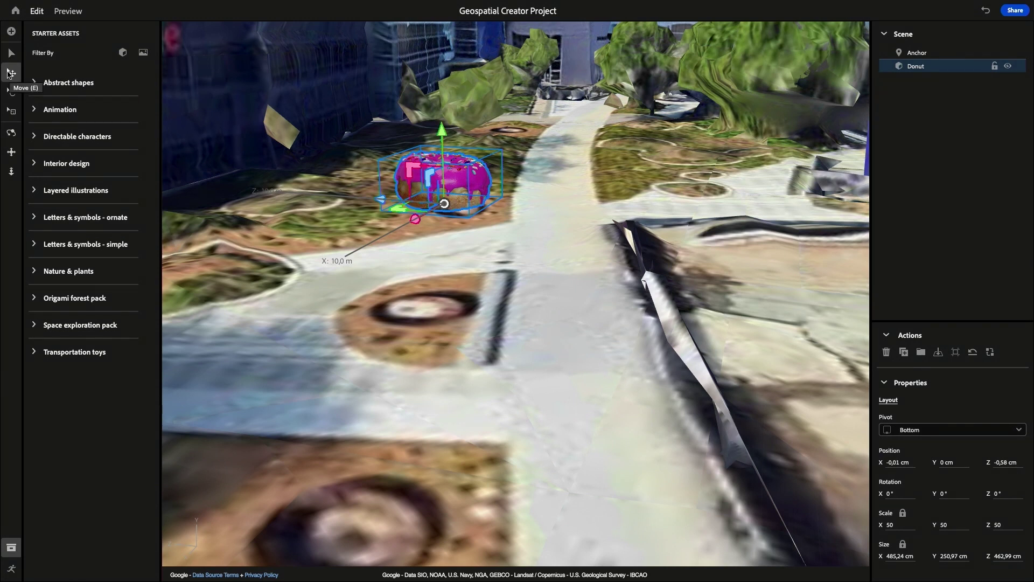
pyautogui.moveTo(393, 208); pyautogui.dragTo(520, 240)
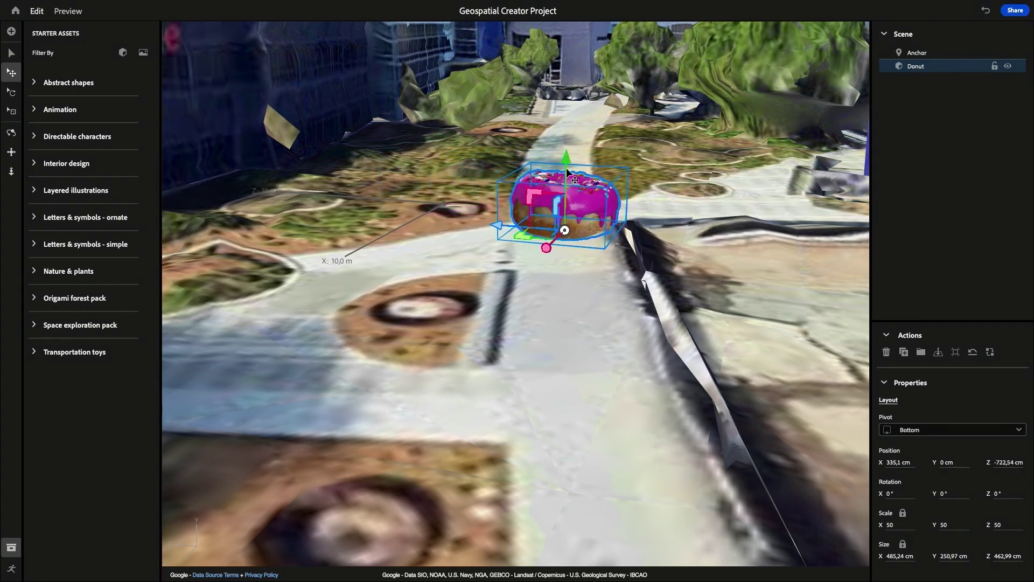
pyautogui.moveTo(567, 174); pyautogui.dragTo(573, 120)
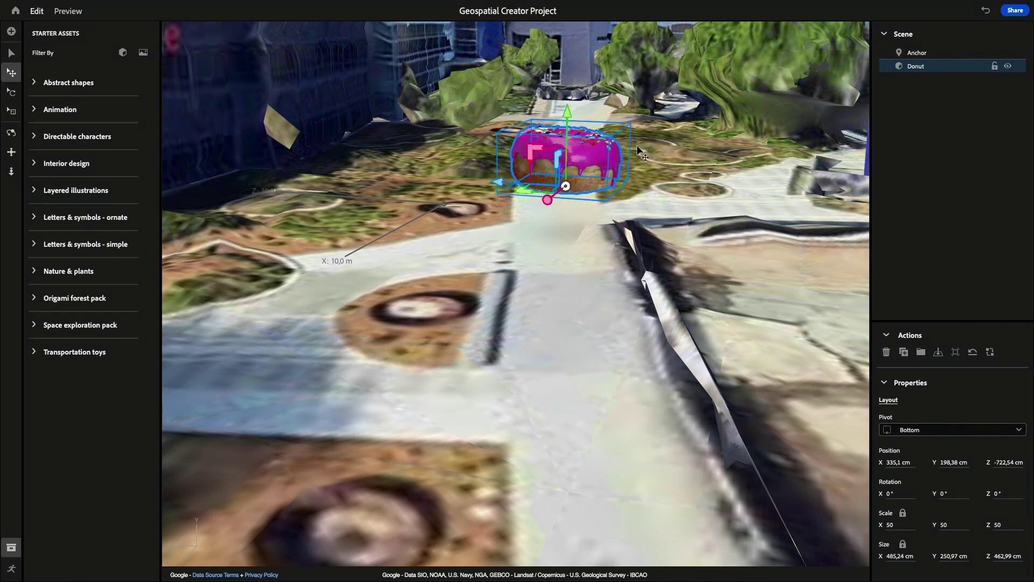
pyautogui.click(11, 132)
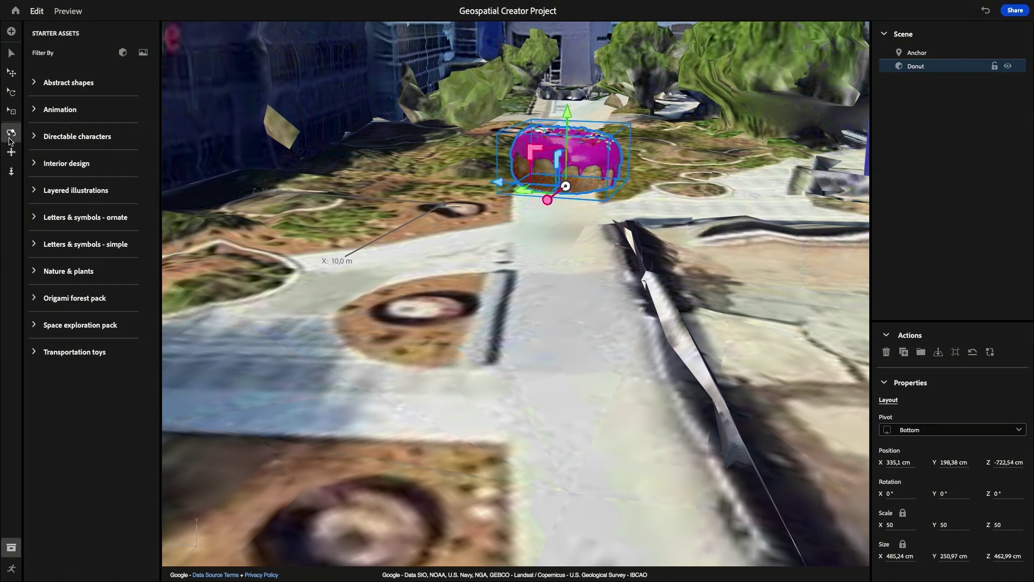
pyautogui.moveTo(399, 232); pyautogui.dragTo(318, 226)
# - Rotate the donut to 28.7° on Z and orbit around to inspect it
pyautogui.click(12, 93)
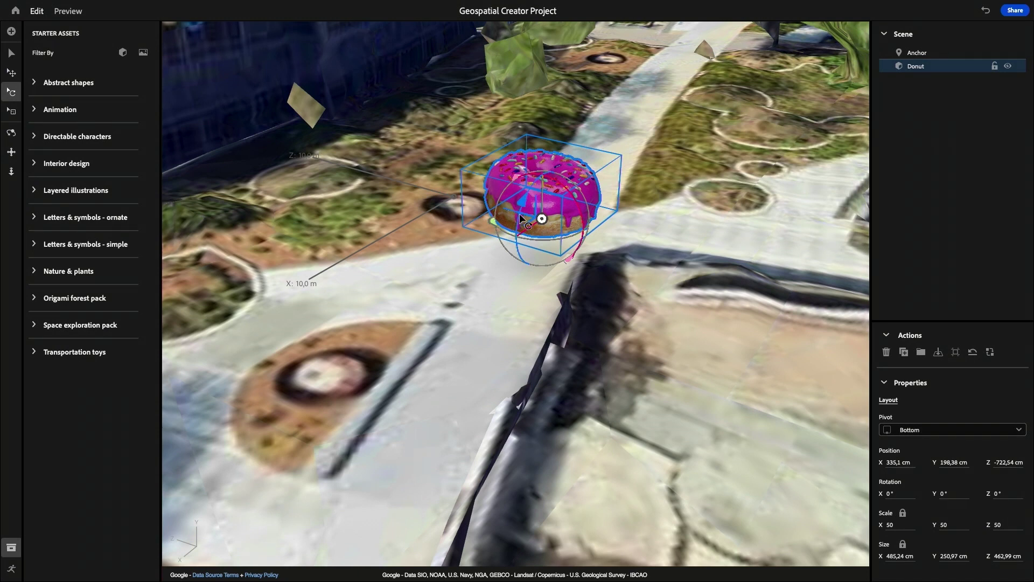
pyautogui.moveTo(516, 211); pyautogui.dragTo(526, 198)
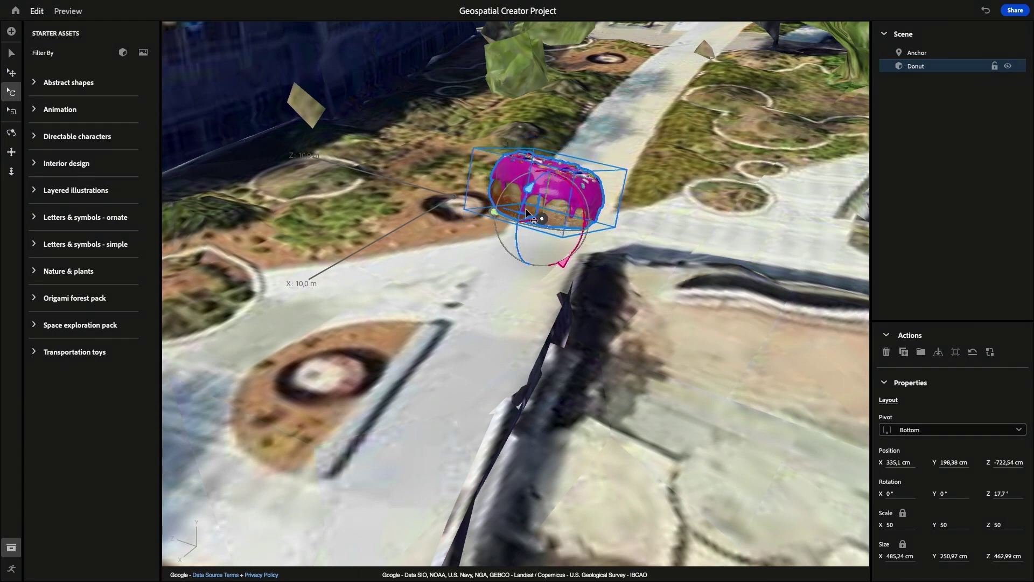
pyautogui.moveTo(522, 205); pyautogui.dragTo(525, 198)
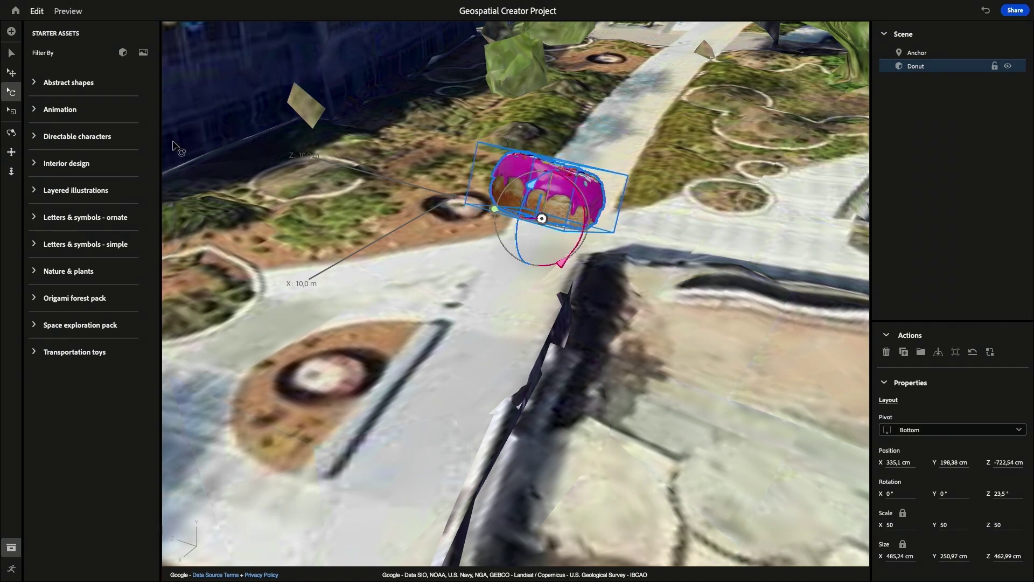
pyautogui.click(11, 133)
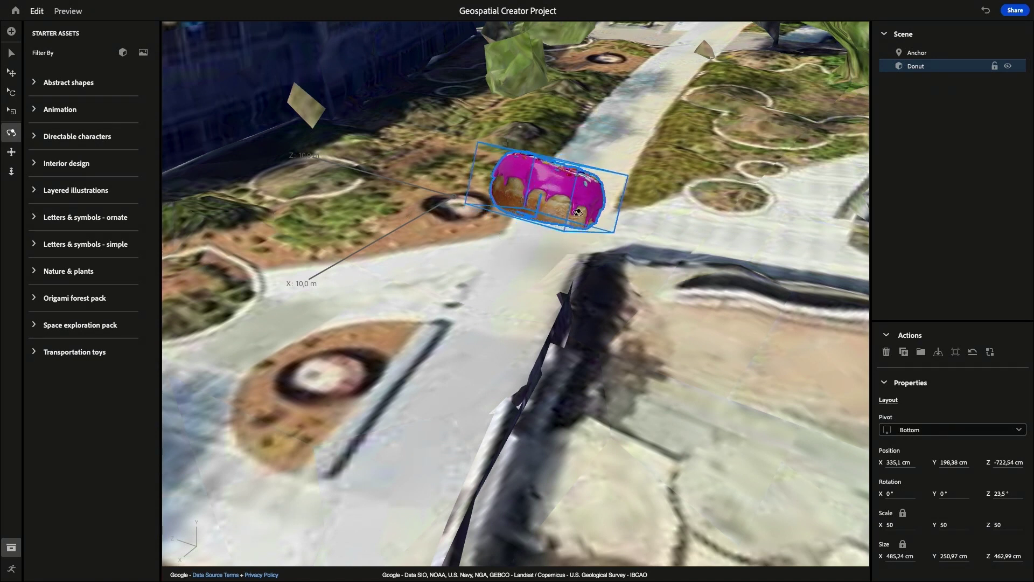
pyautogui.moveTo(577, 212); pyautogui.dragTo(554, 255)
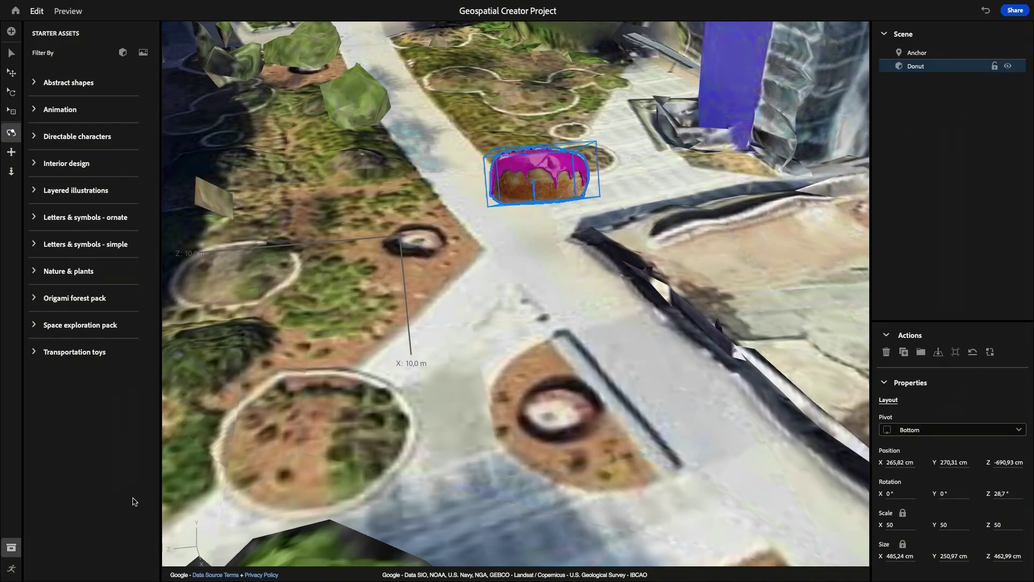
# - Add a Scene Start trigger in the Behavior Builder and bring up its action list
pyautogui.click(11, 568)
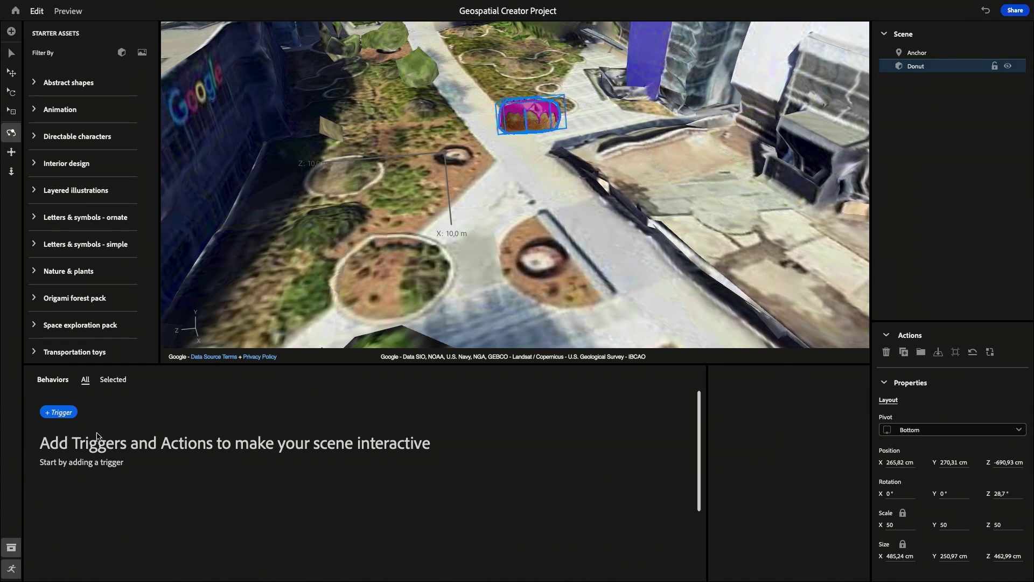
pyautogui.click(68, 414)
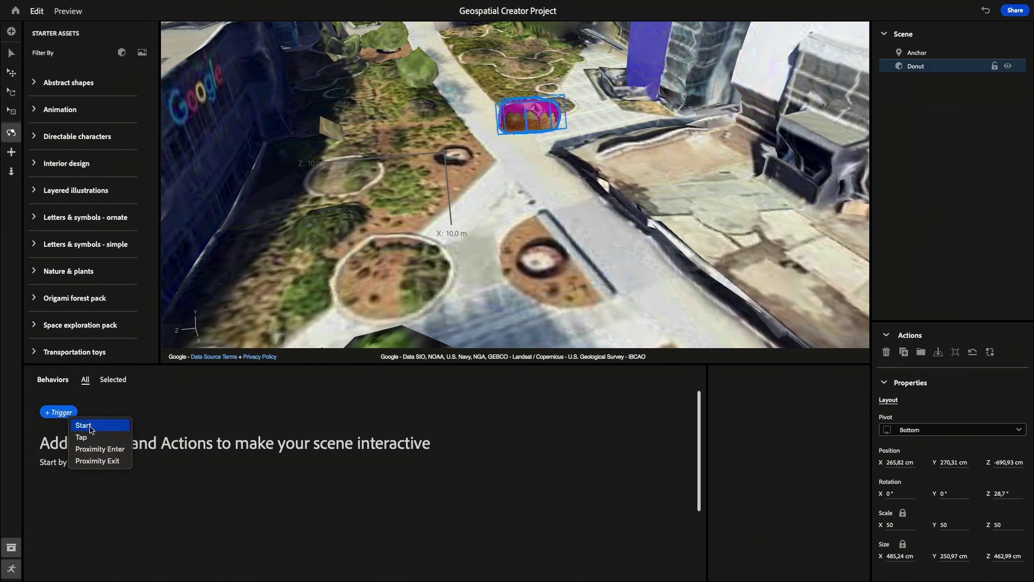
pyautogui.click(83, 426)
pyautogui.click(63, 432)
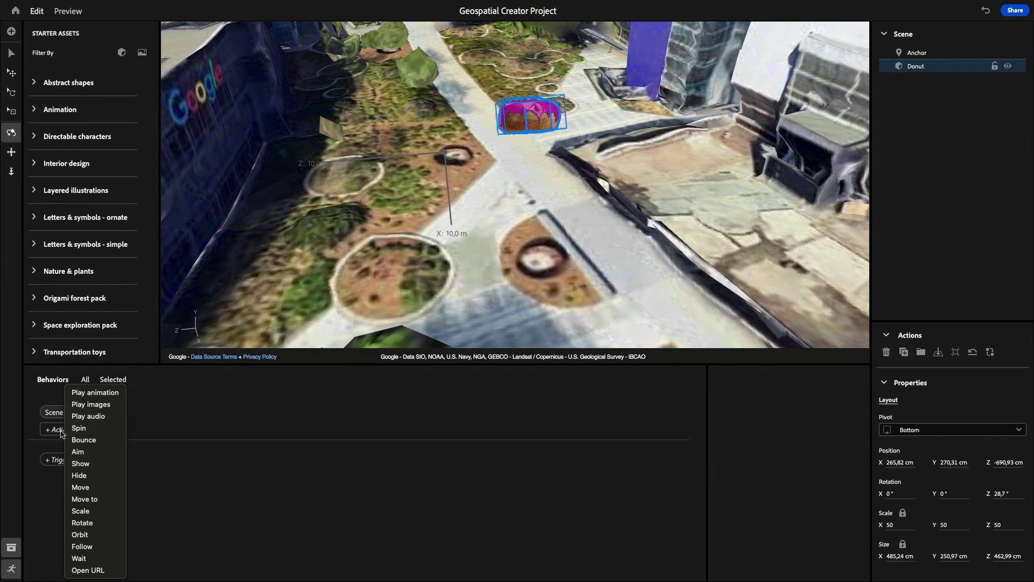
# - Add a Spin action for the Donut and preview it
pyautogui.click(98, 433)
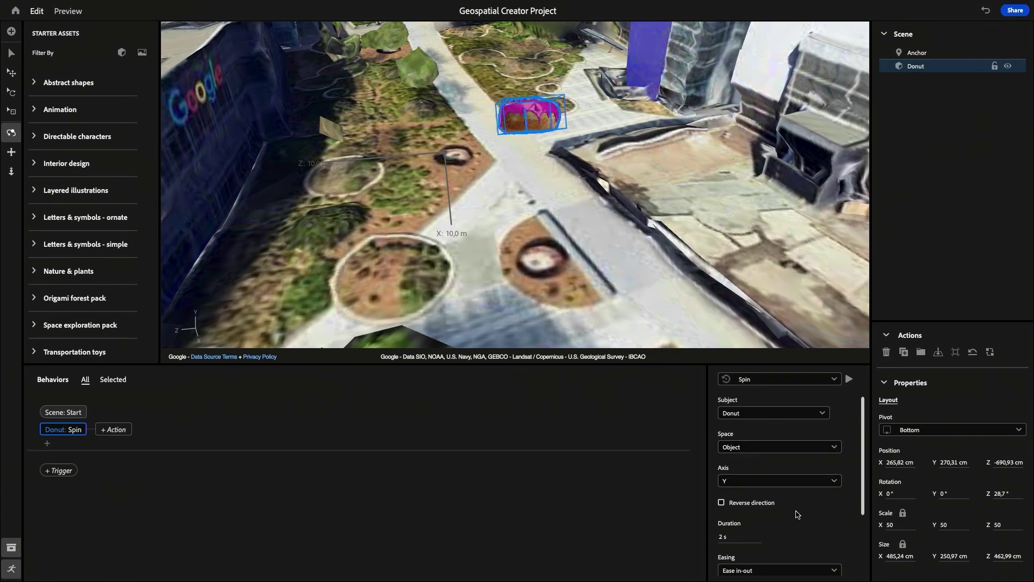
pyautogui.scroll(-3, 798, 515)
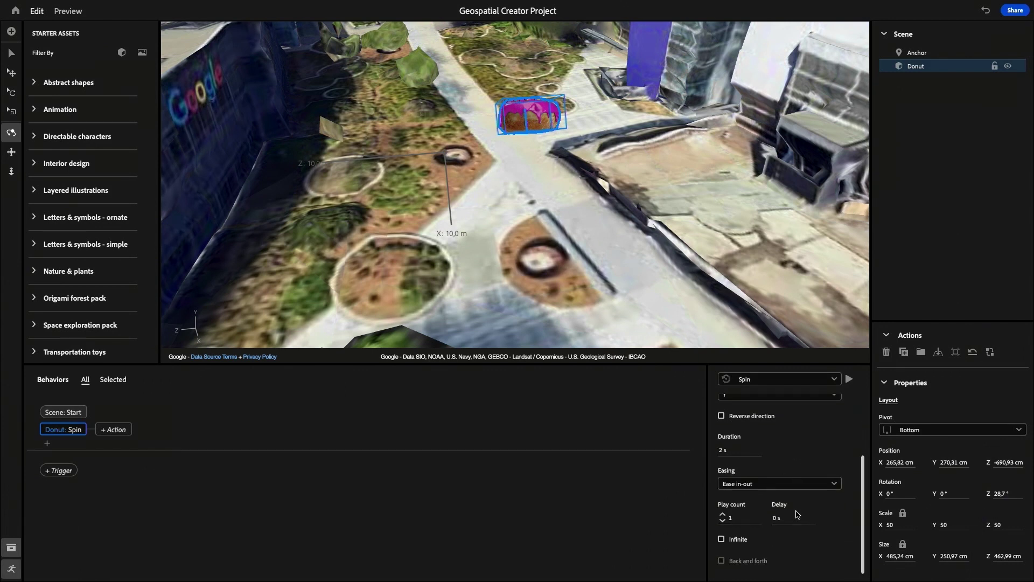
pyautogui.scroll(3, 797, 512)
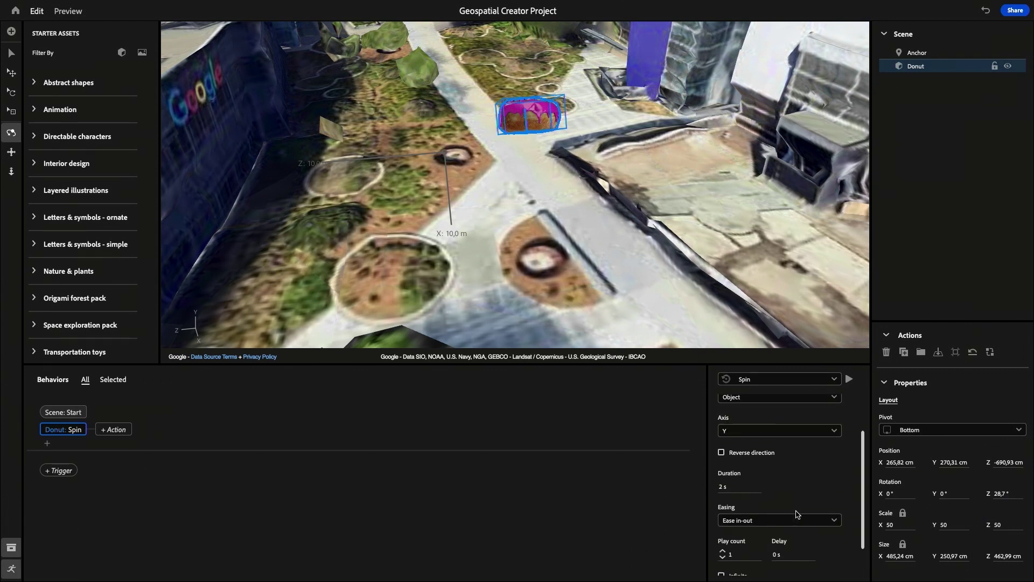
pyautogui.click(849, 380)
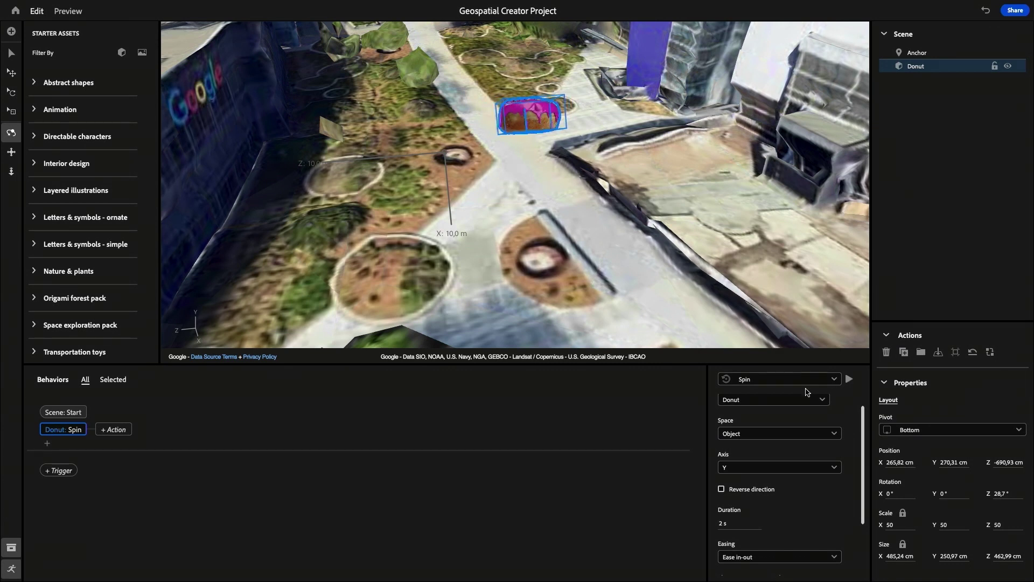
# - Set the spin to repeat, with a 6 s duration and Linear easing
pyautogui.scroll(-3, 866, 445)
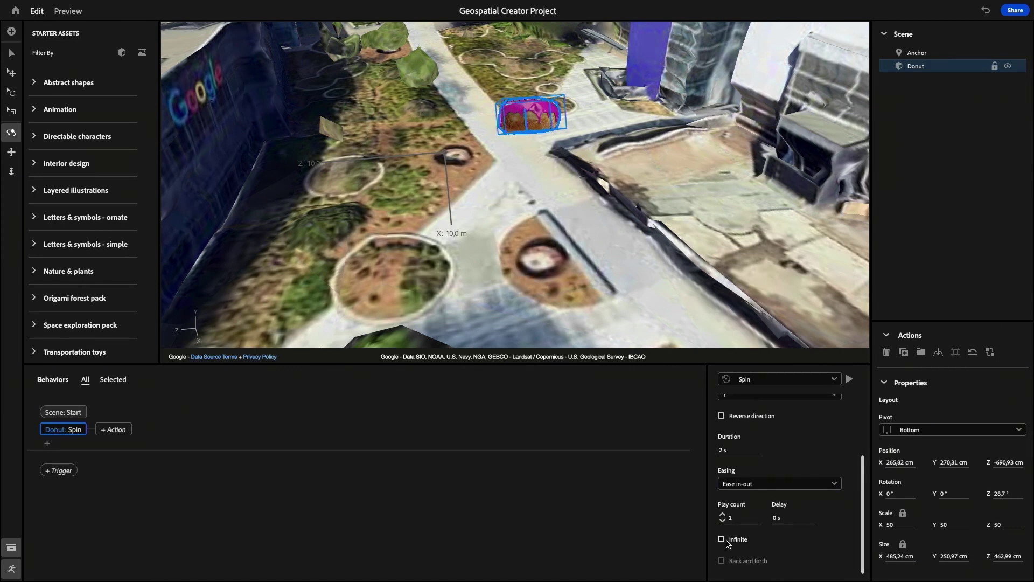
pyautogui.click(724, 540)
pyautogui.click(722, 451)
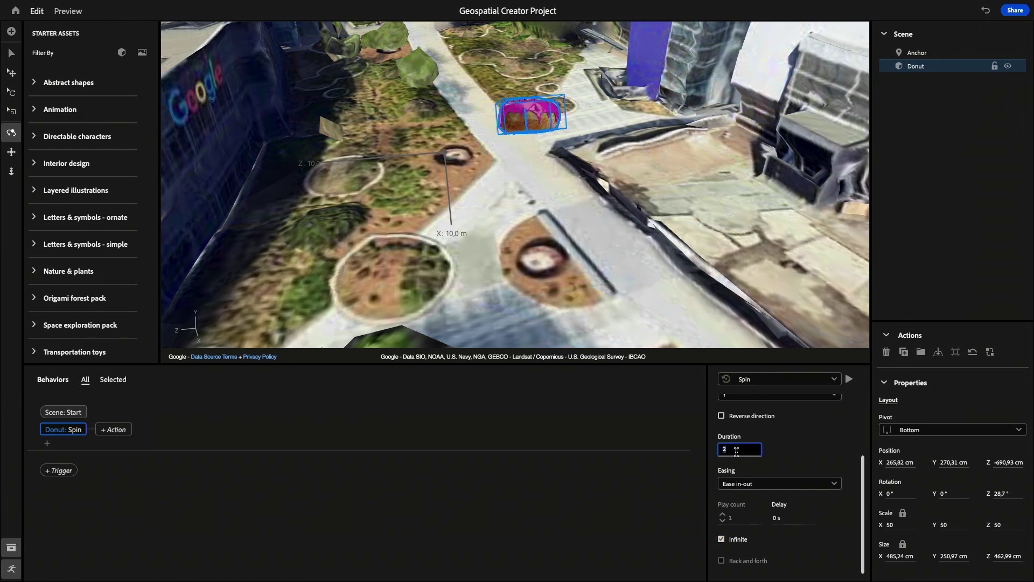
pyautogui.press('Return')
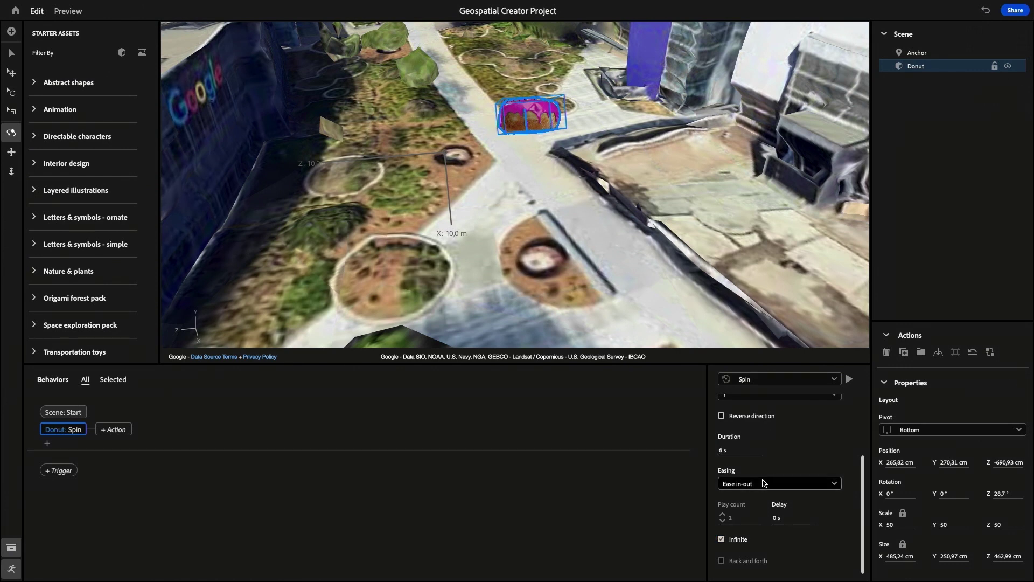
pyautogui.click(850, 380)
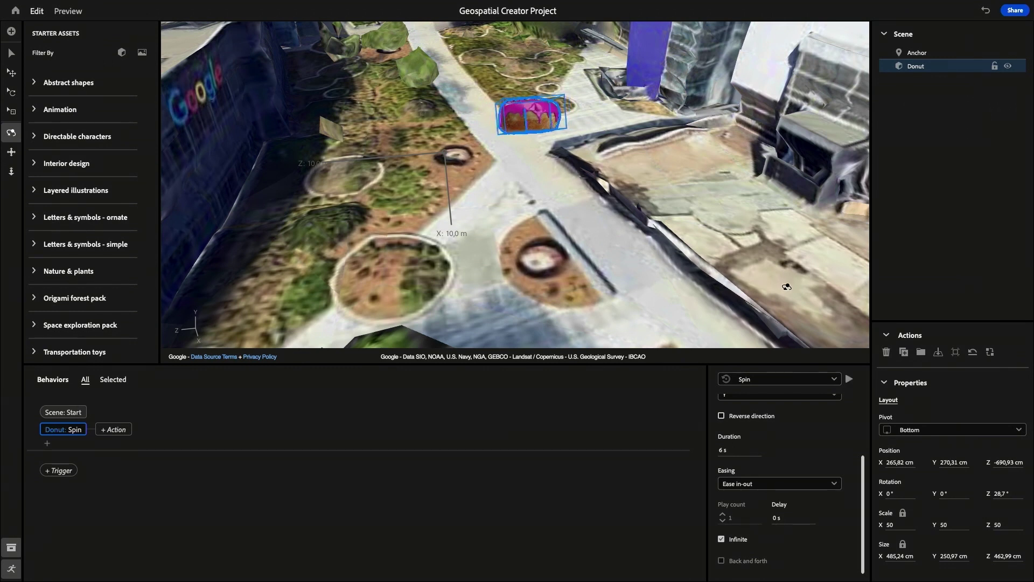
pyautogui.click(789, 484)
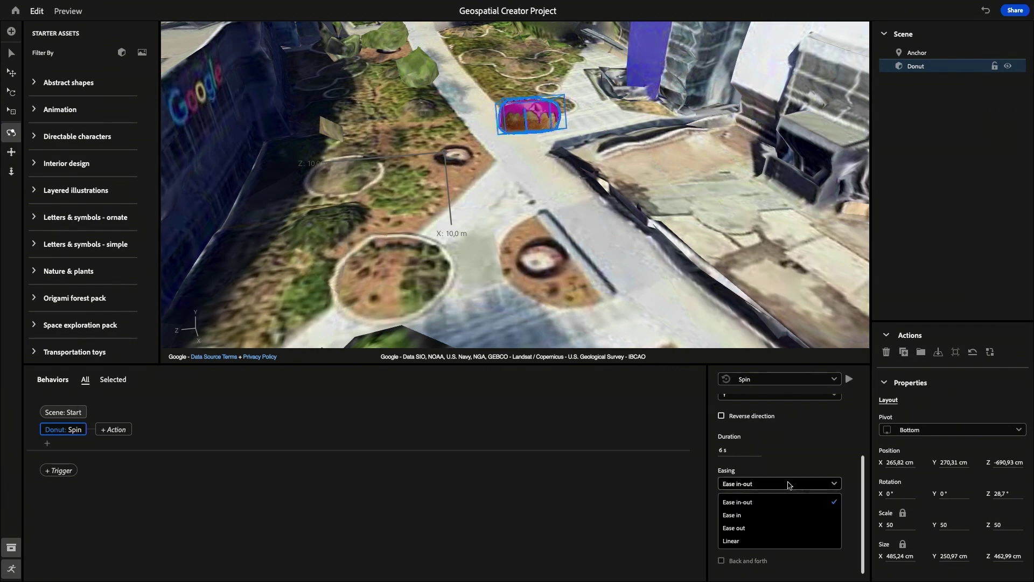
pyautogui.click(769, 541)
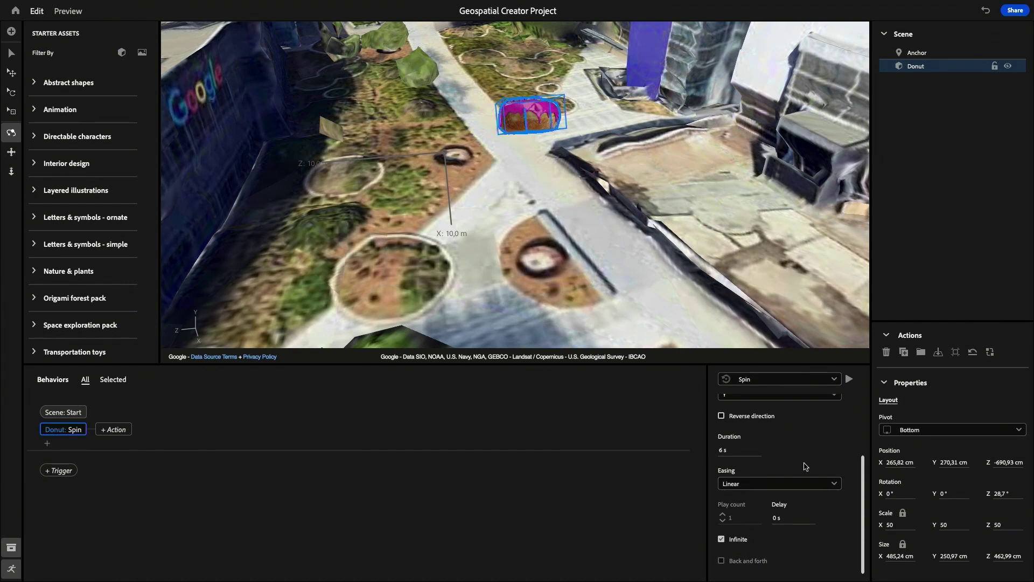
pyautogui.scroll(3, 806, 467)
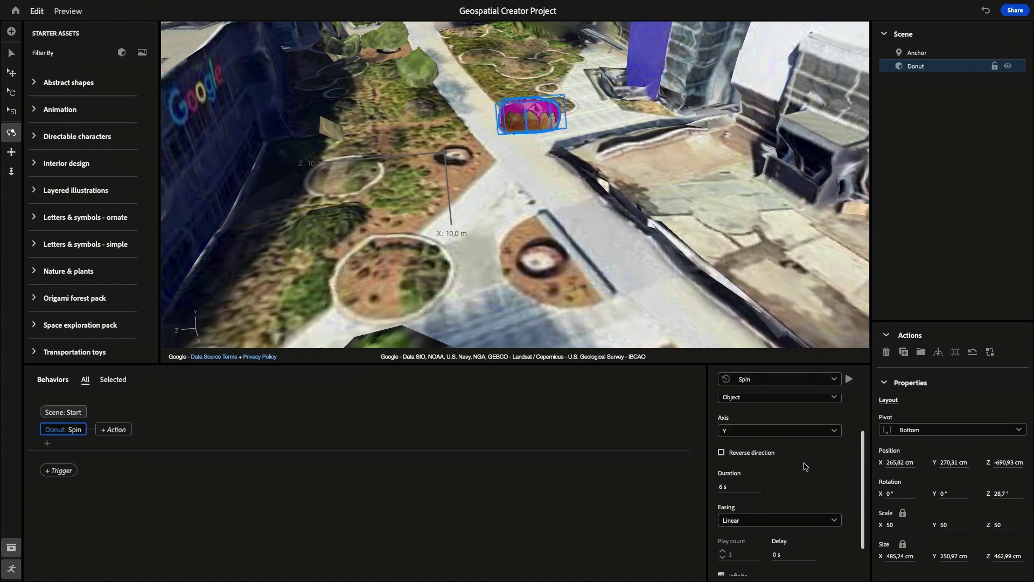
# - Preview the donut spin, recentre the view, and set the Spin to loop infinitely
pyautogui.click(851, 383)
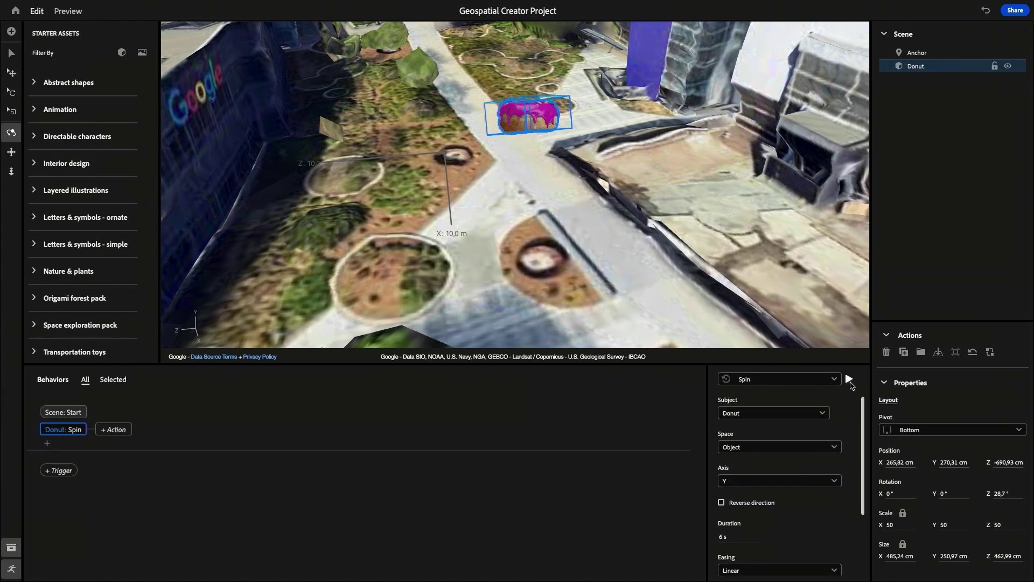
pyautogui.click(849, 380)
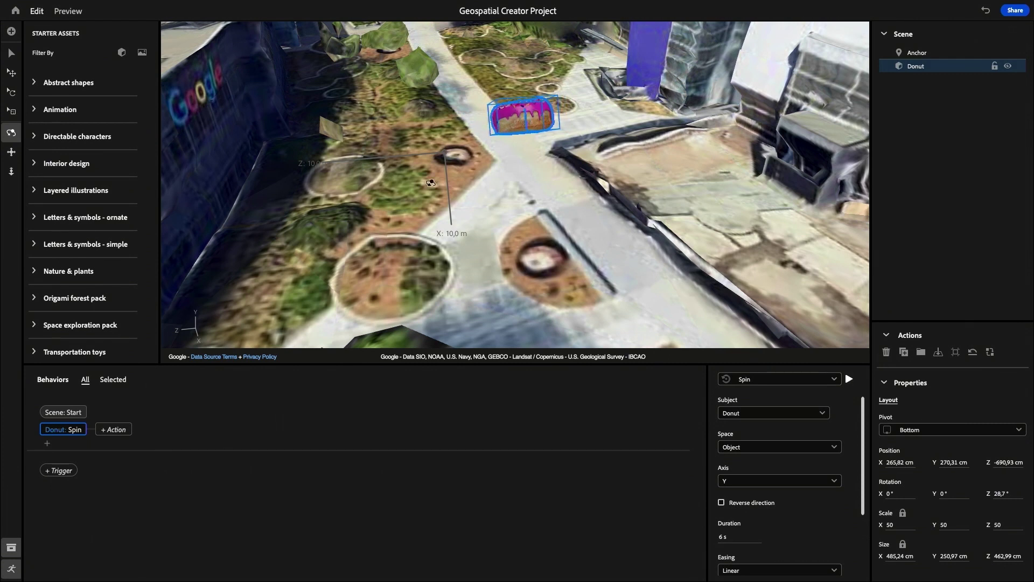
pyautogui.click(11, 171)
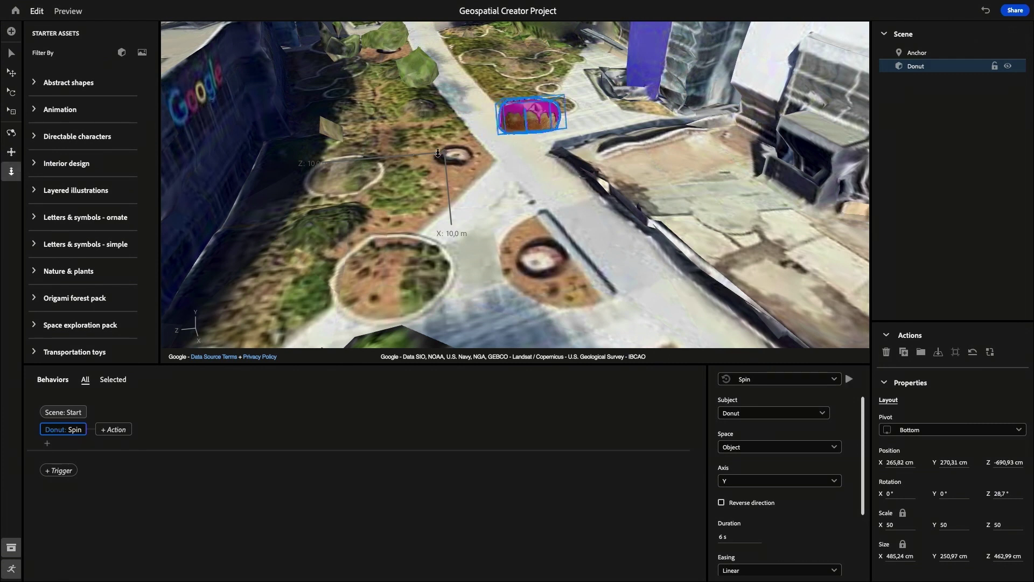
pyautogui.scroll(5, 483, 147)
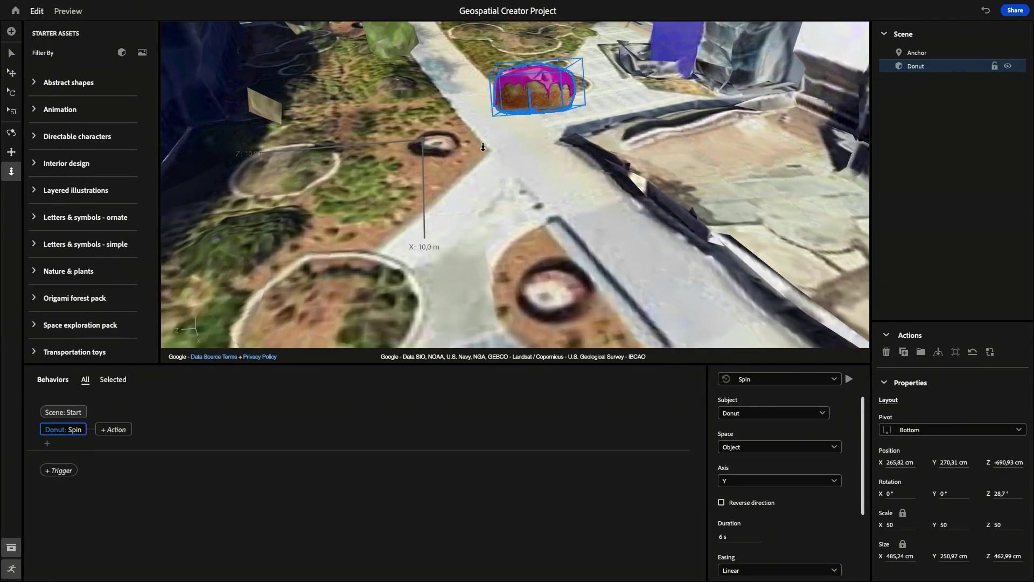
pyautogui.click(11, 152)
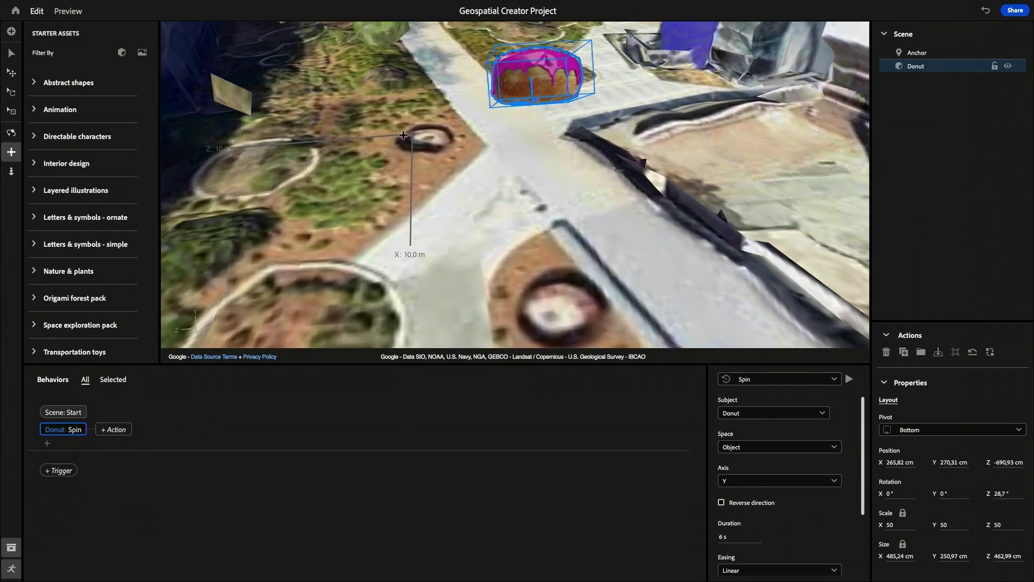
pyautogui.moveTo(500, 154); pyautogui.dragTo(538, 259)
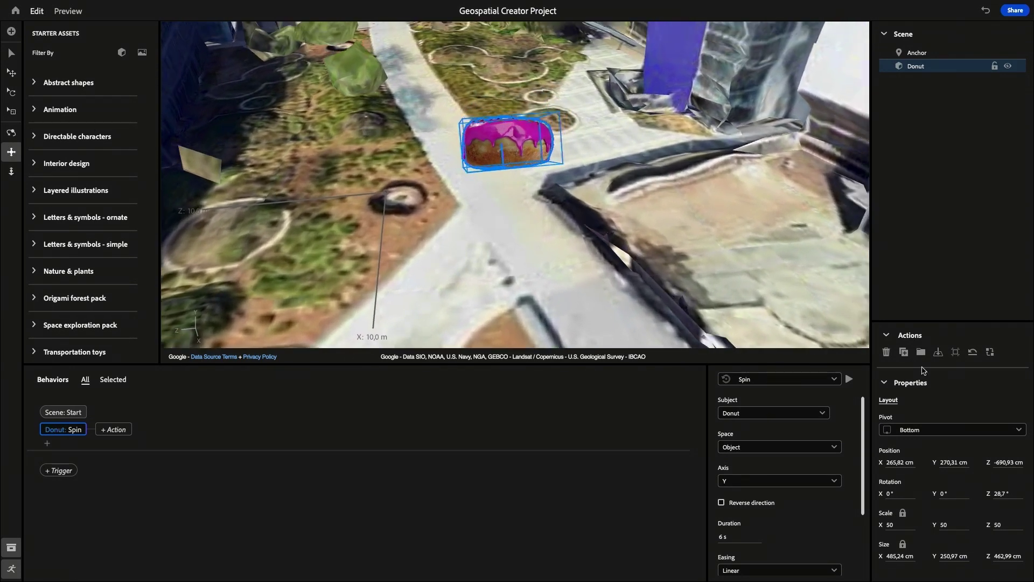
pyautogui.click(853, 384)
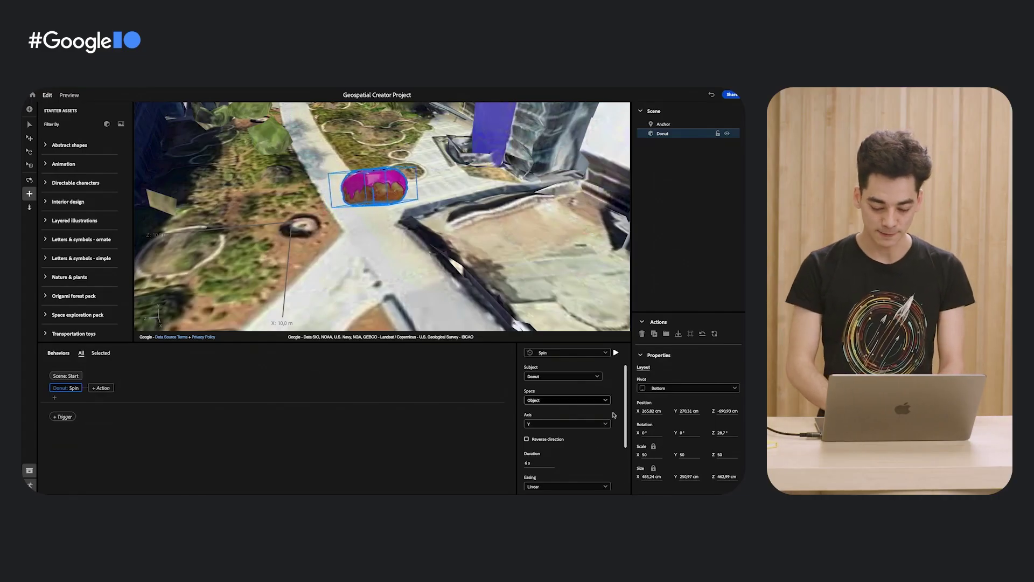
pyautogui.moveTo(625, 417); pyautogui.dragTo(627, 473)
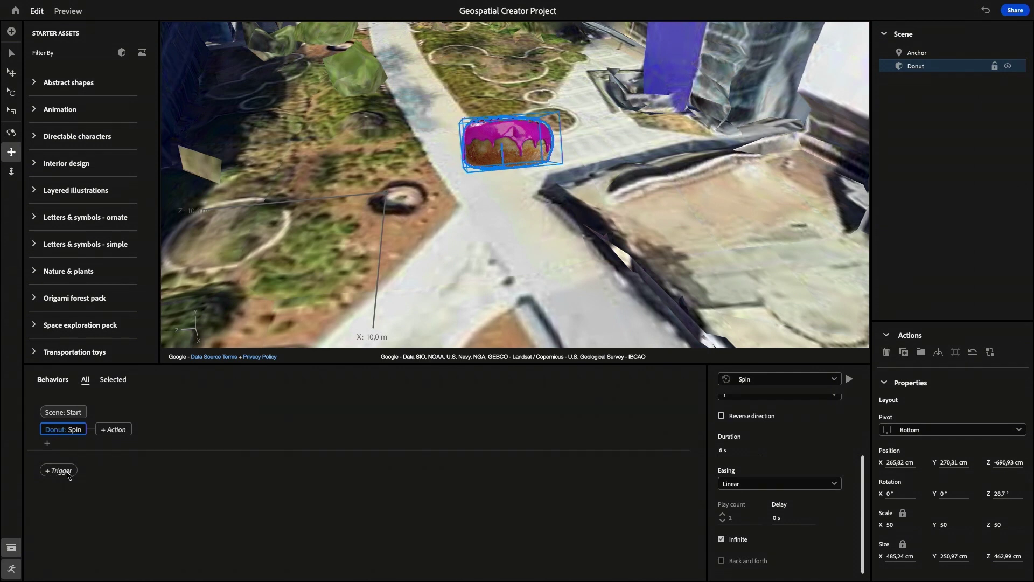
# - Add a Donut: Tap trigger below the spin behavior and list its available actions
pyautogui.click(69, 475)
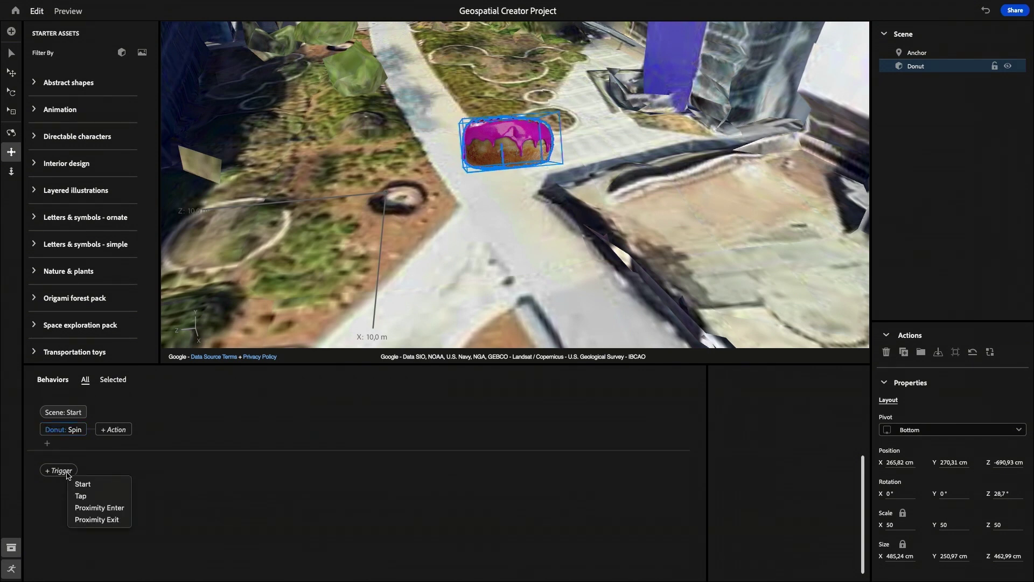
pyautogui.click(90, 498)
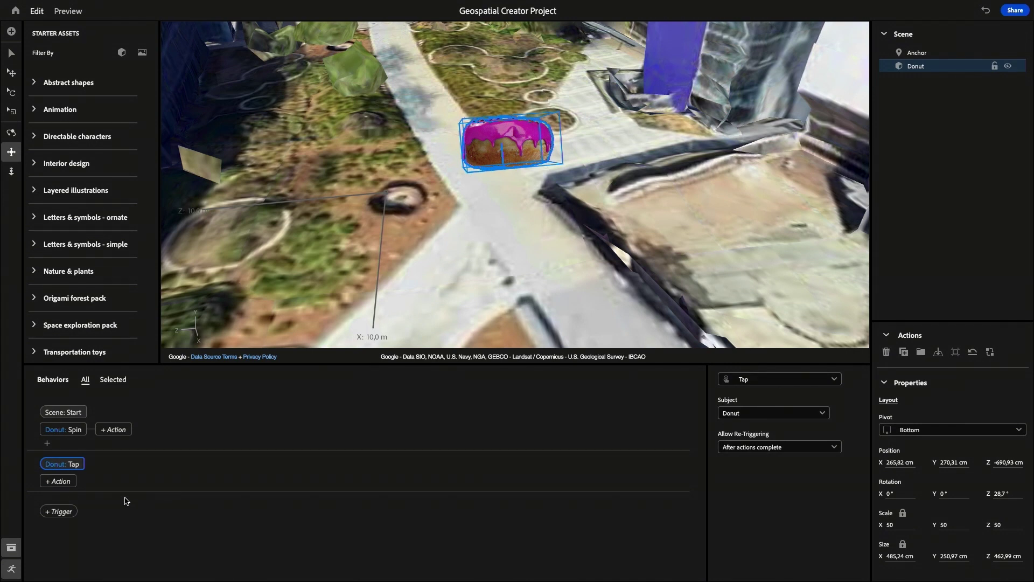
pyautogui.click(69, 483)
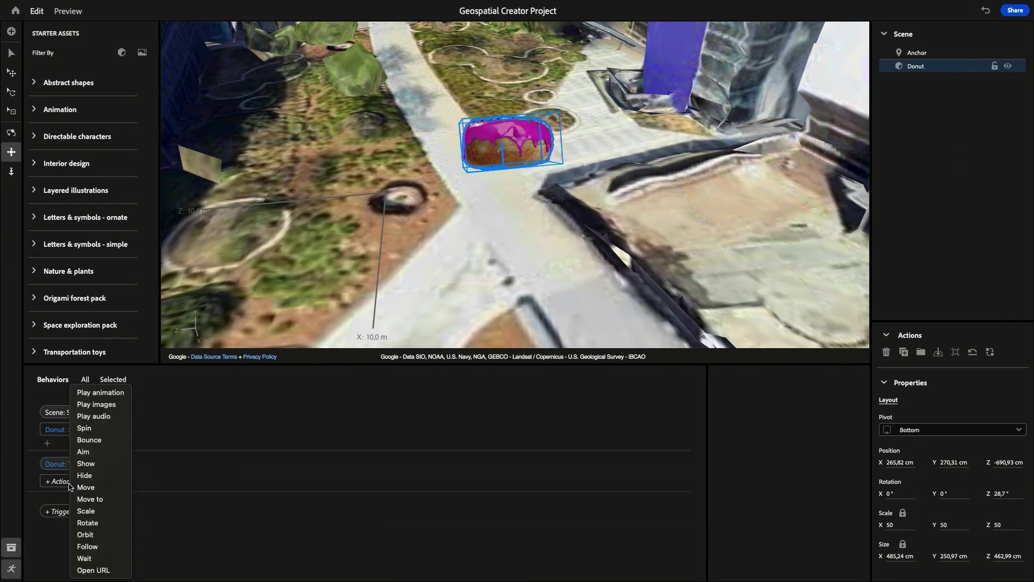
# - Attach a Bounce action to the Donut: Tap trigger and preview it
pyautogui.click(114, 445)
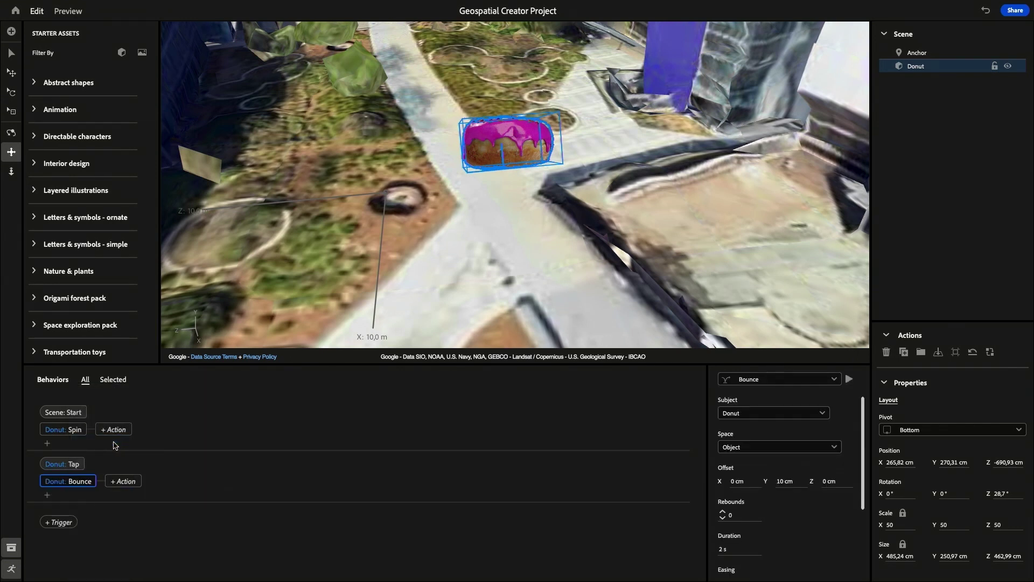
pyautogui.click(850, 380)
pyautogui.scroll(-1, 823, 534)
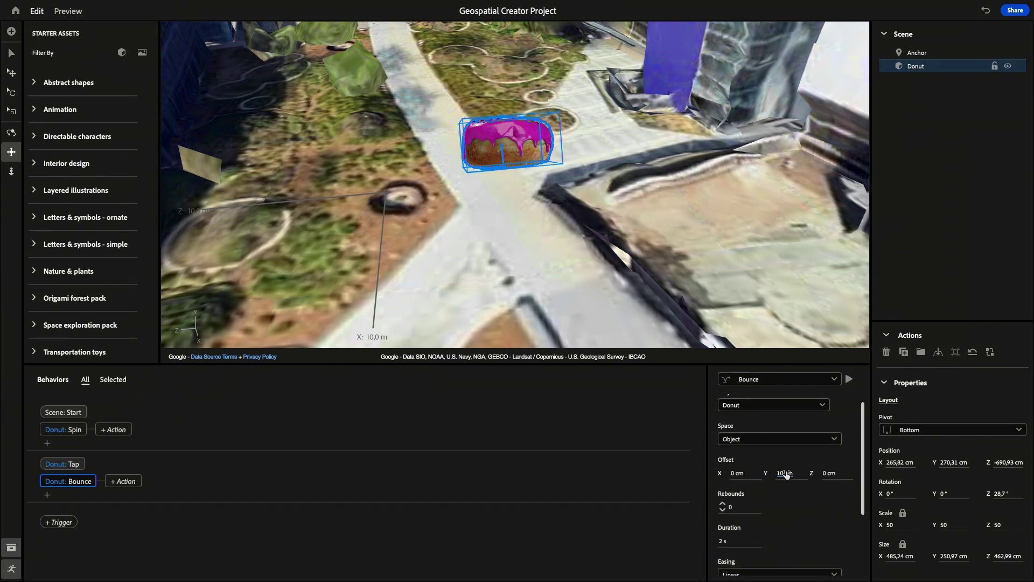
# - Raise the bounce's Y offset from 50 cm to 100 cm and preview the higher bounce
pyautogui.click(790, 474)
pyautogui.click(790, 475)
pyautogui.press('Return')
pyautogui.click(782, 472)
pyautogui.write('100')
pyautogui.press('Return')
pyautogui.click(849, 379)
pyautogui.scroll(1, 808, 513)
pyautogui.scroll(-3, 808, 513)
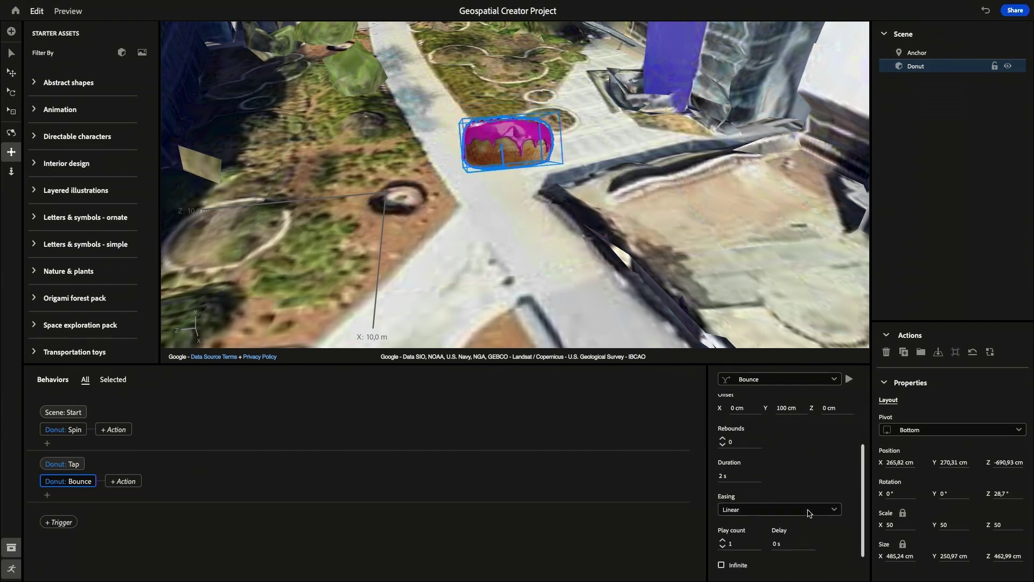
pyautogui.scroll(1, 808, 513)
# - Give the bounce a 1 s duration and a play count of 2, then preview it
pyautogui.click(726, 493)
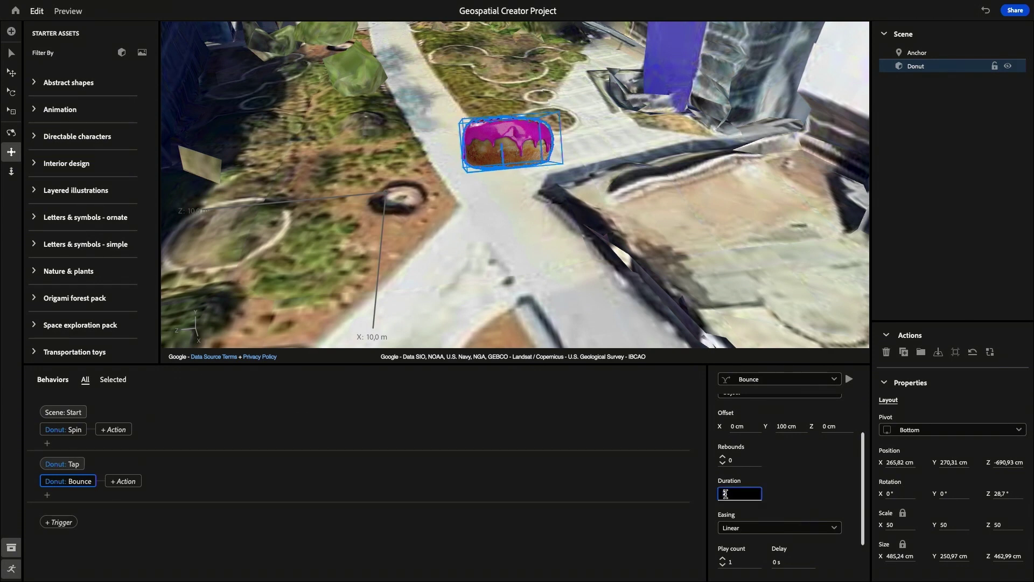
pyautogui.press('Return')
pyautogui.scroll(-2, 788, 500)
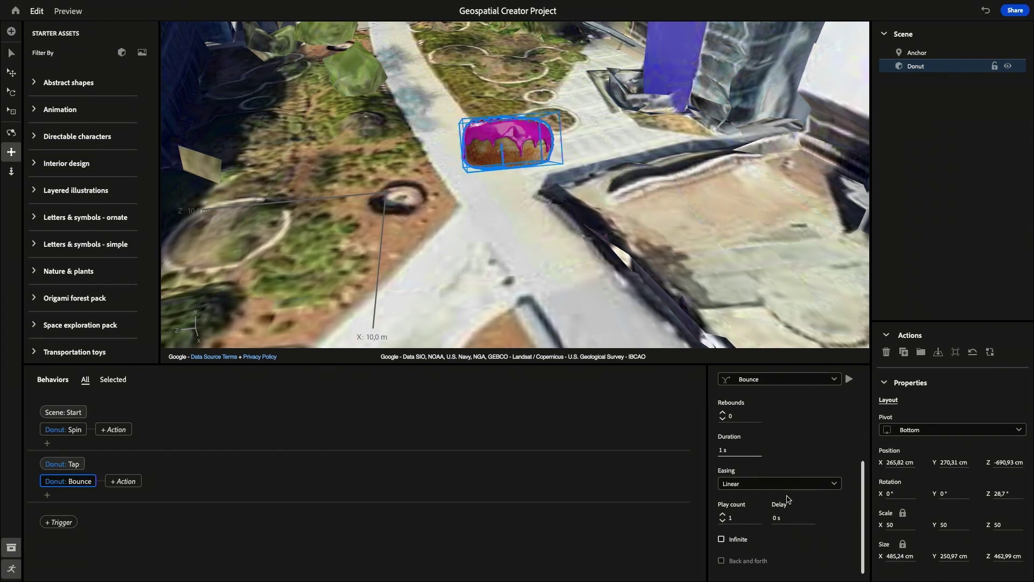
pyautogui.click(723, 515)
pyautogui.click(849, 379)
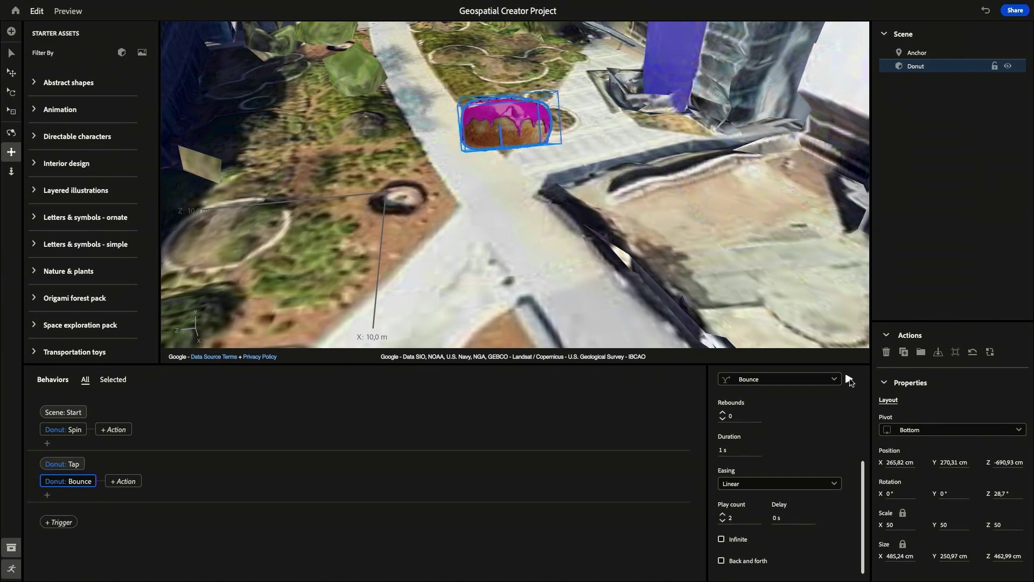
# - Set the bounce easing to Ease in and add 1 rebound, previewing the result
pyautogui.click(797, 483)
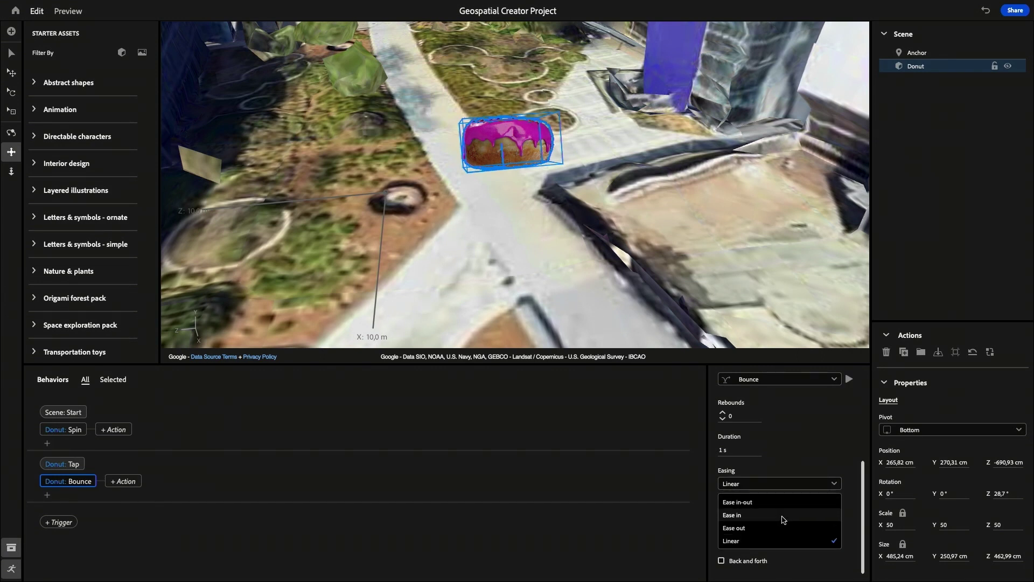
pyautogui.click(782, 516)
pyautogui.click(849, 379)
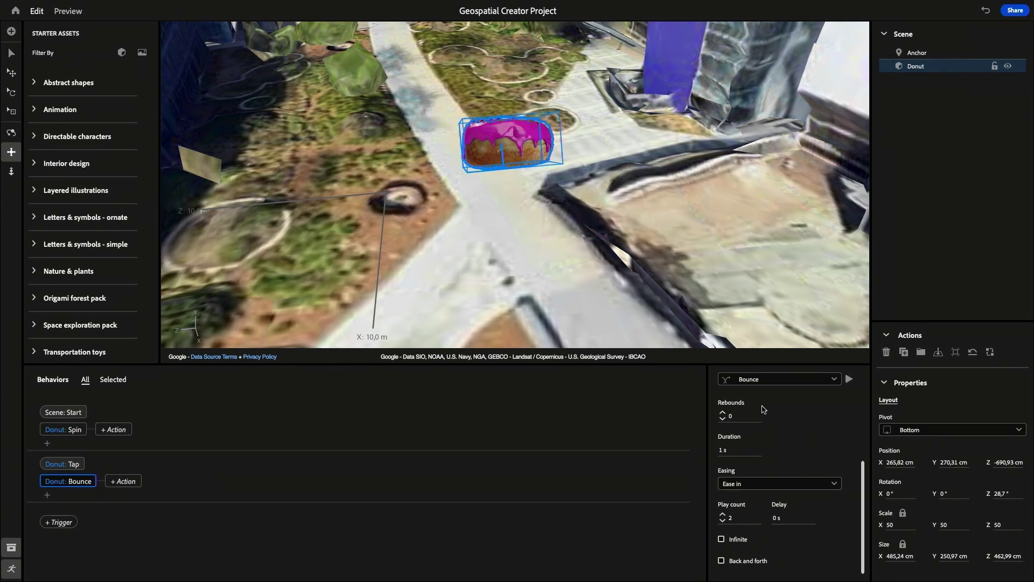
pyautogui.scroll(3, 799, 424)
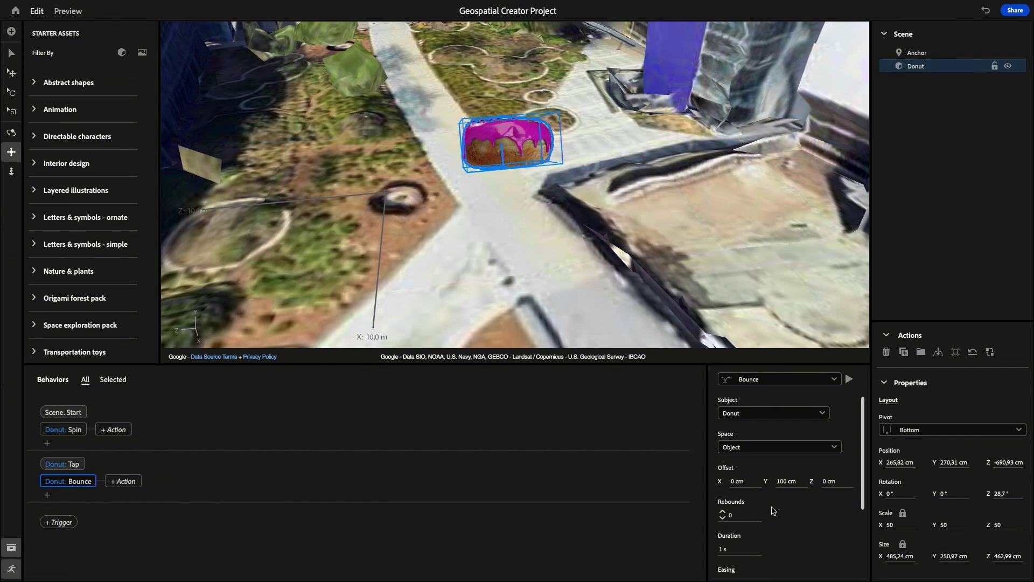
pyautogui.click(722, 512)
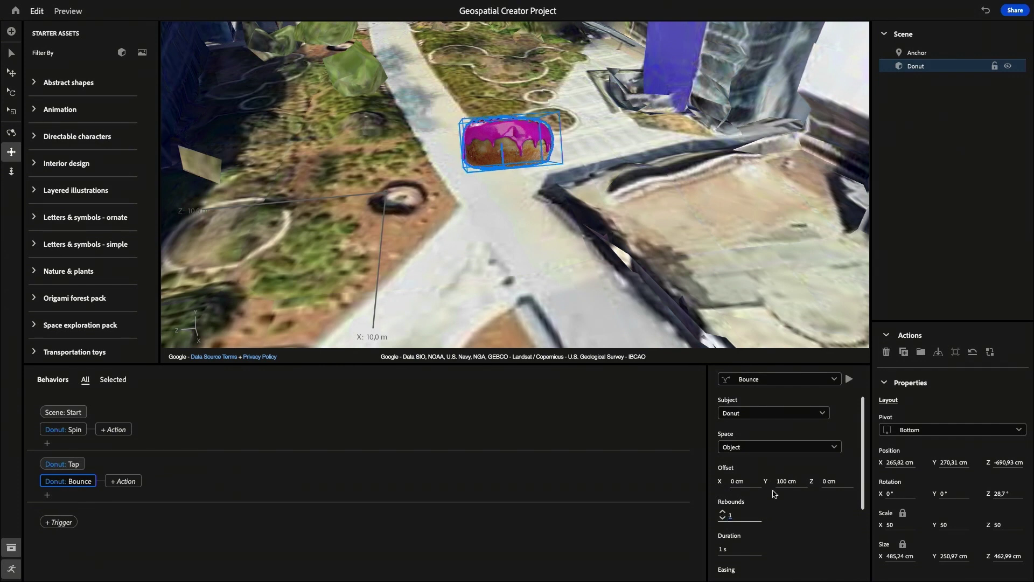
pyautogui.click(849, 379)
pyautogui.scroll(-3, 839, 427)
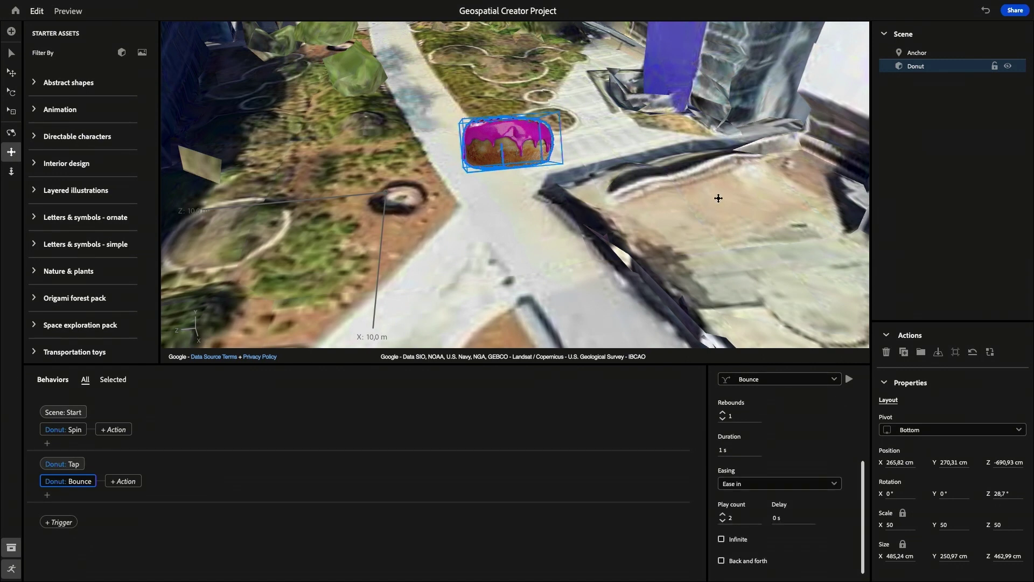
pyautogui.click(68, 11)
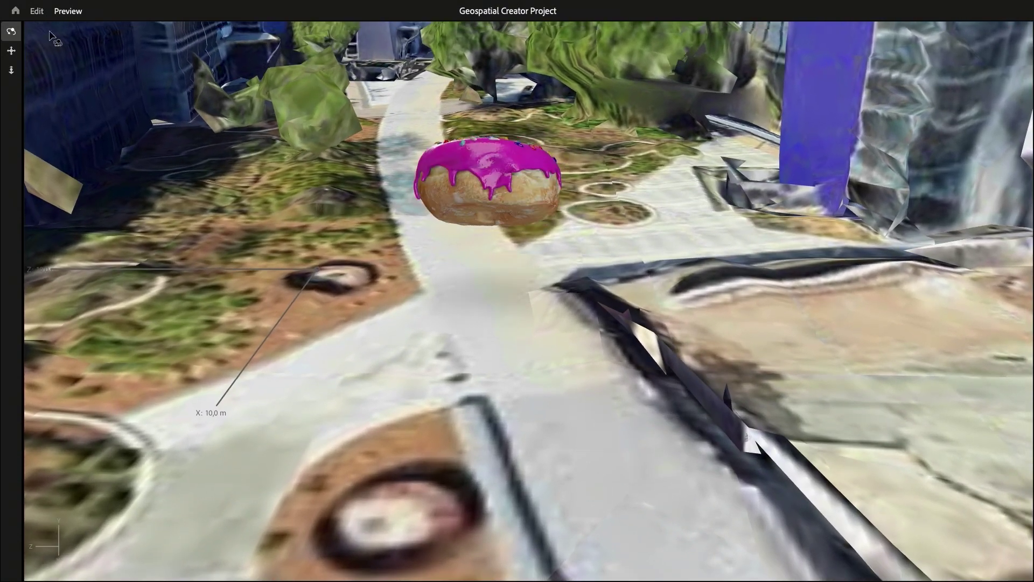
pyautogui.click(38, 11)
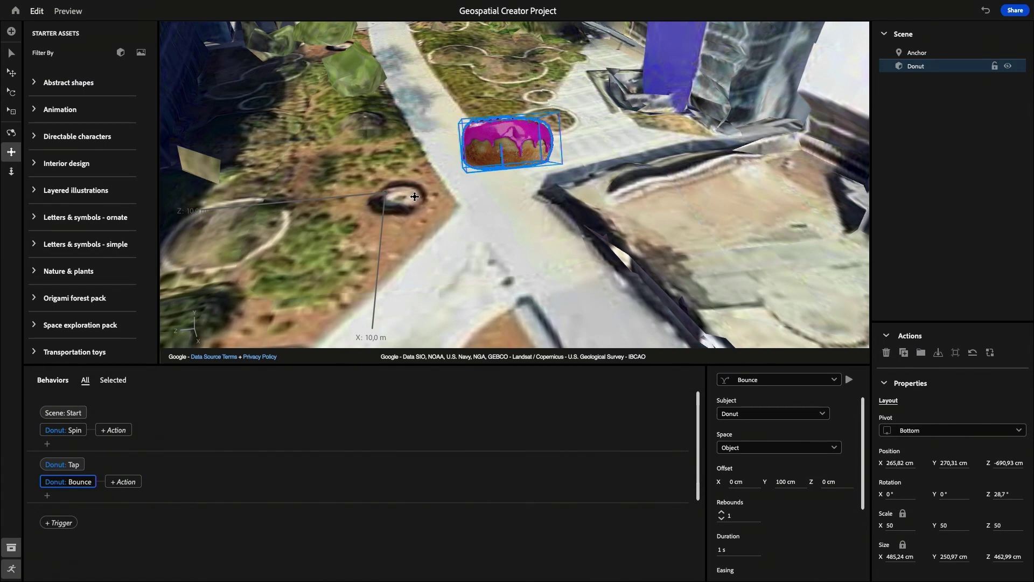
# - Share the scene as AR and create a viewing link with a mobile QR code
pyautogui.click(1016, 11)
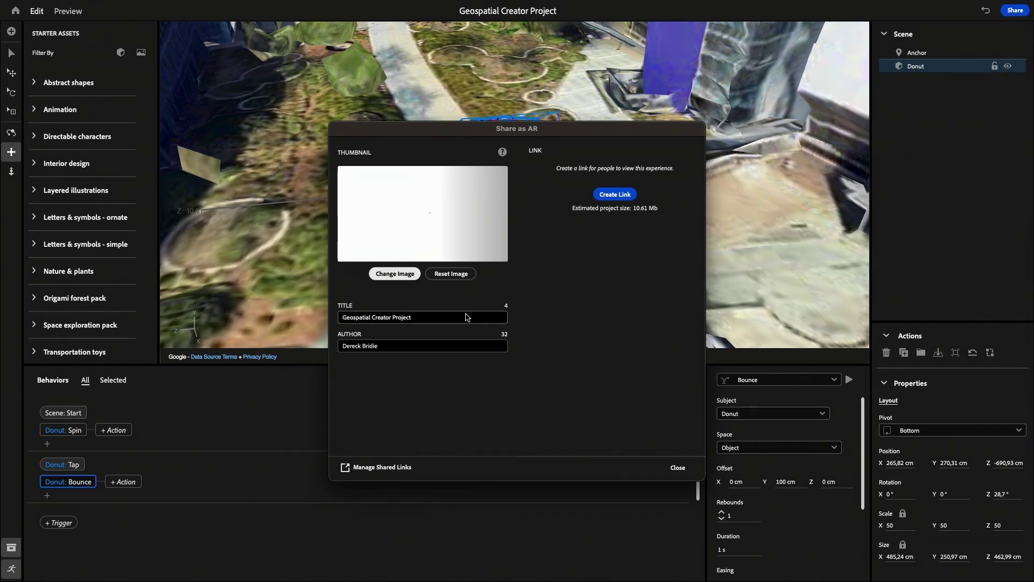
pyautogui.click(620, 195)
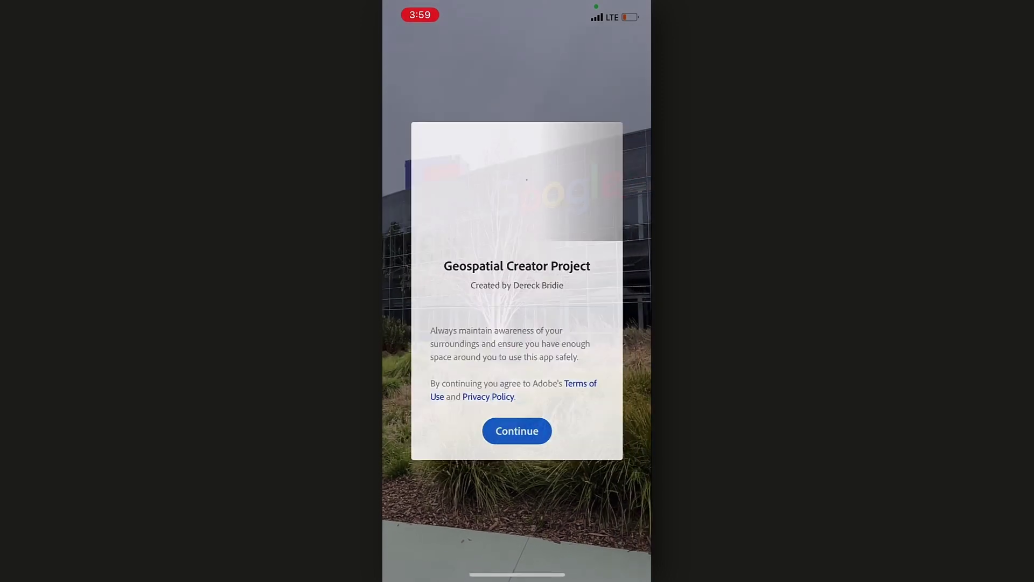
# - On the phone, continue past the safety notice into Scene Setup at the Googleplex
pyautogui.click(517, 436)
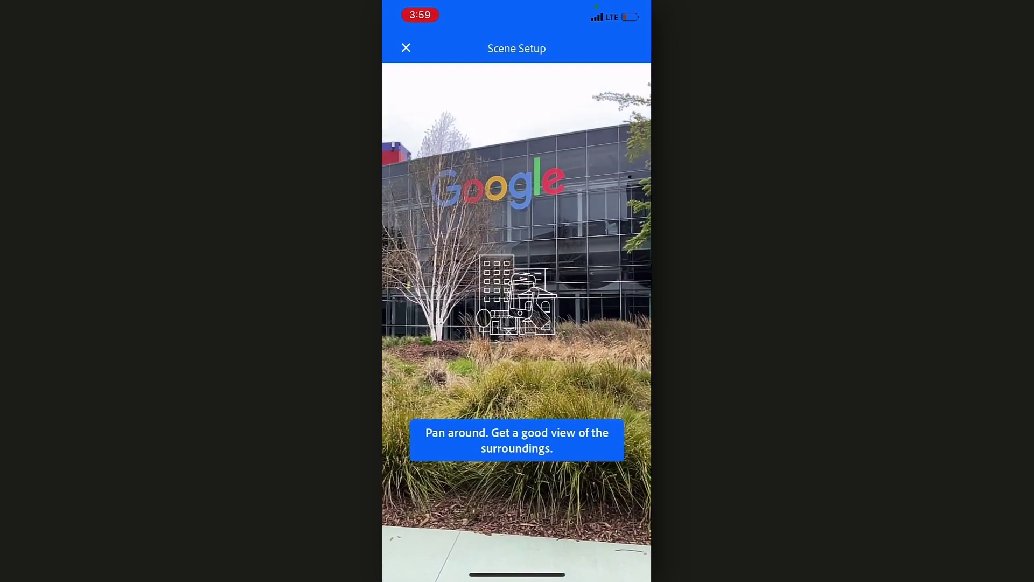